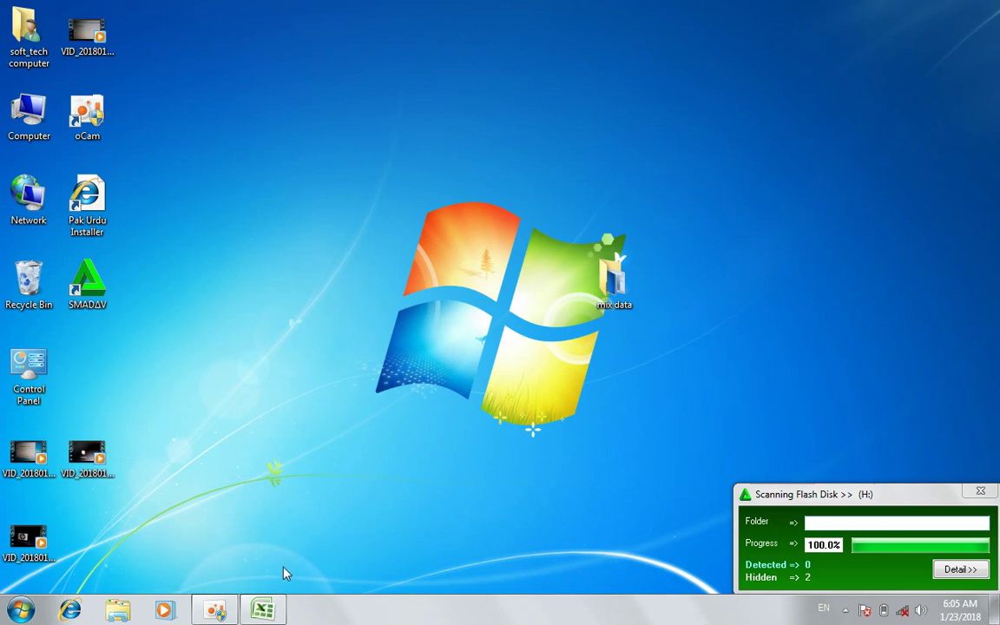
# Restore the Book1 Excel workbook window from the taskbar.
pyautogui.click(265, 611)
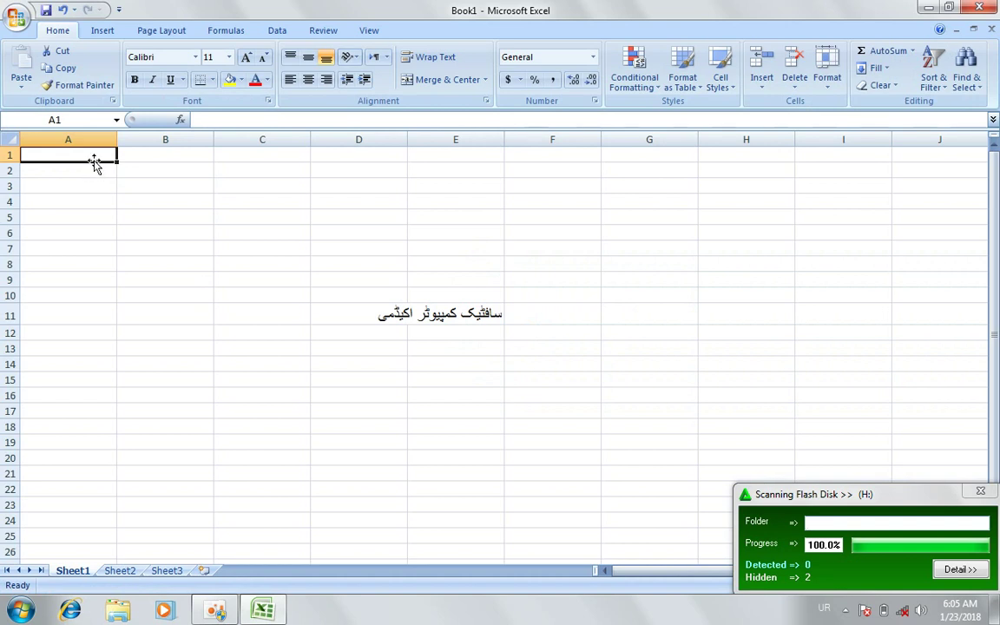
# Switch input to English and enter the headings NAME and LETTER in A1:B1.
pyautogui.write('ن')
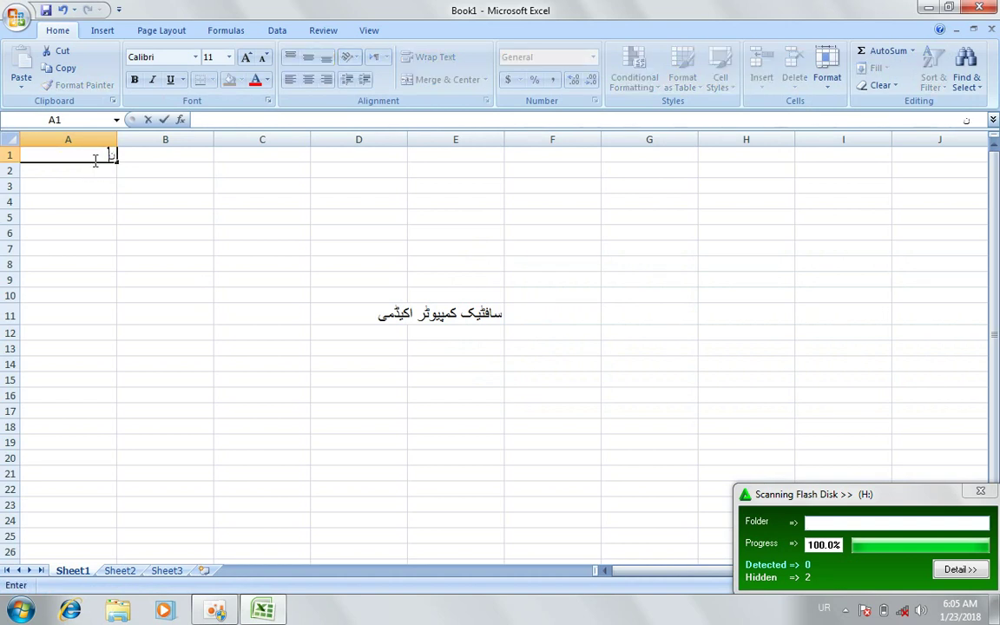
pyautogui.press('BackSpace')
pyautogui.hotkey('alt', 'shift')
pyautogui.write('NAME')
pyautogui.press('Tab')
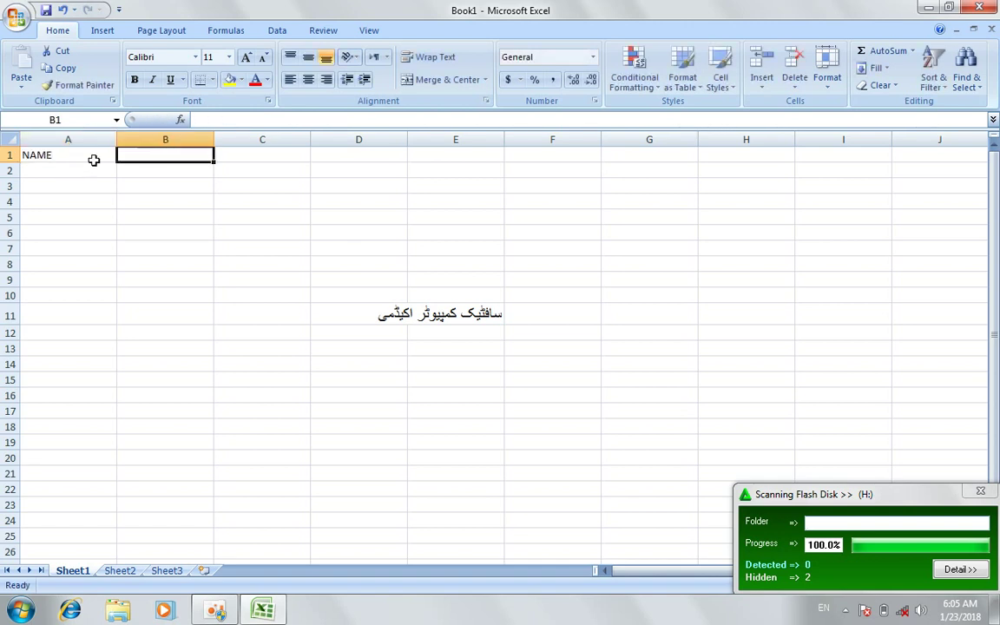
pyautogui.write('L')
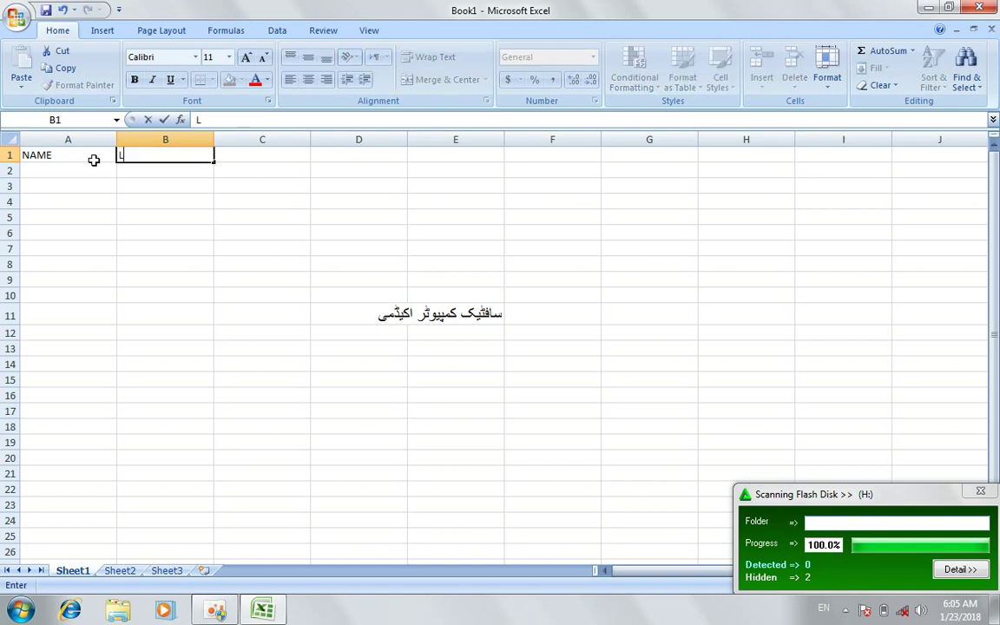
pyautogui.write('ETTETR')
pyautogui.press('Tab')
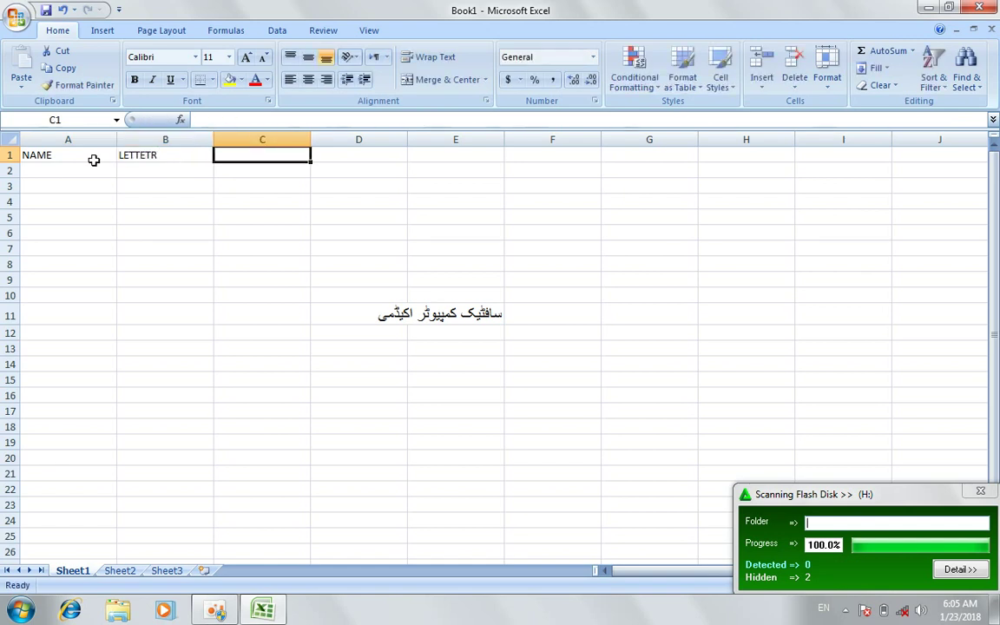
pyautogui.press('Left')
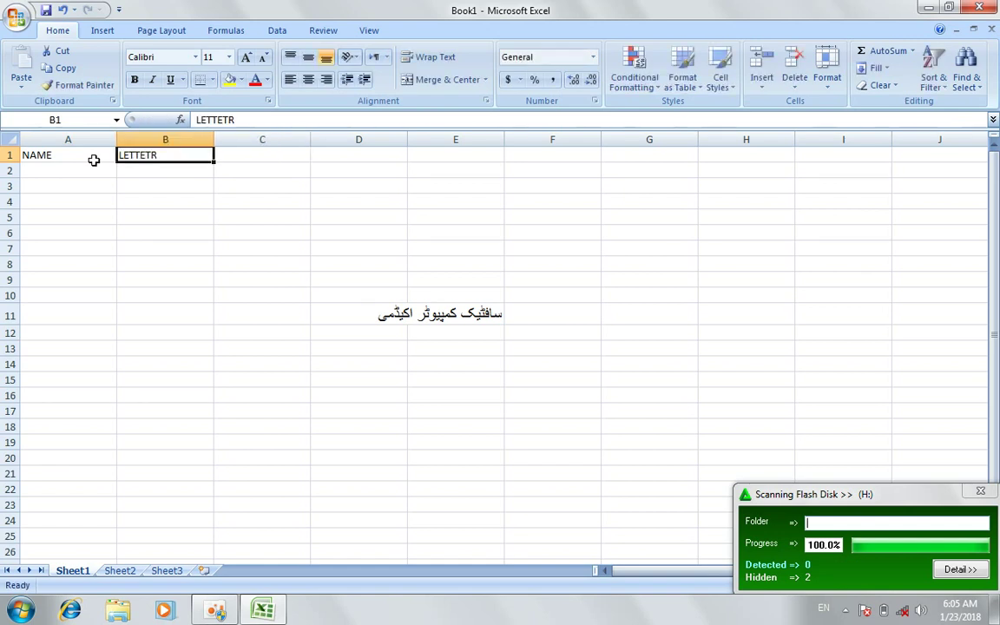
pyautogui.write('LETTER')
pyautogui.press('Tab')
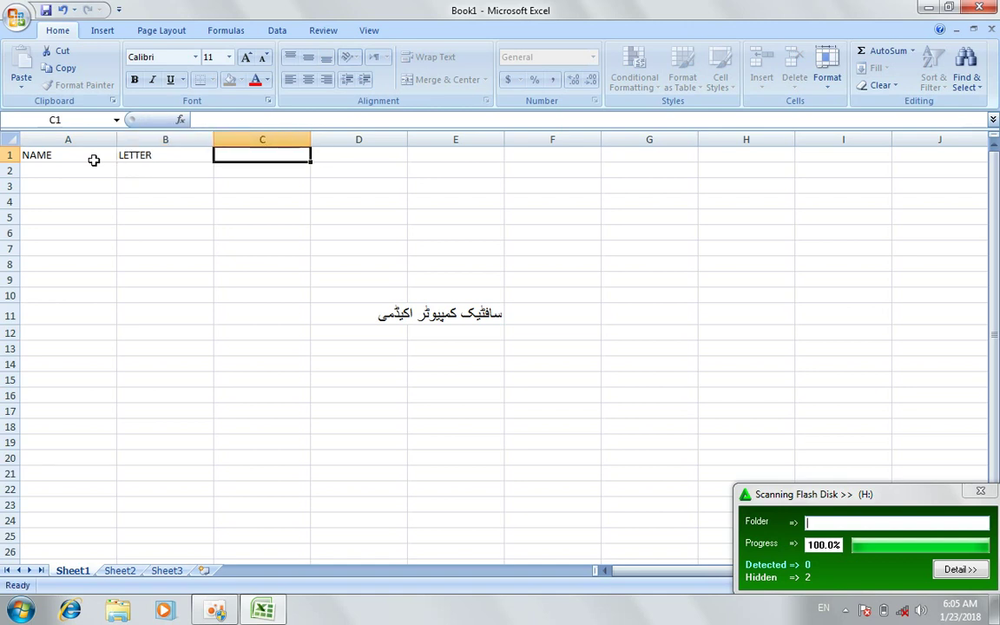
# Add the headings PER LETTER RATE, TOTAL, PER% and PROFIT in C1:F1.
pyautogui.write('PER LETTE')
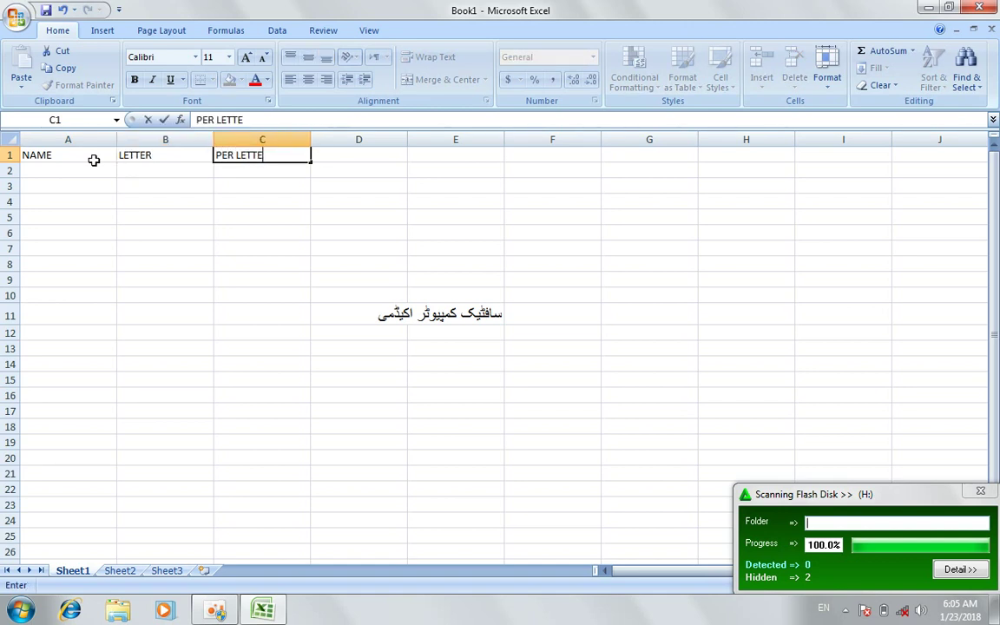
pyautogui.write('R RATE')
pyautogui.press('Tab')
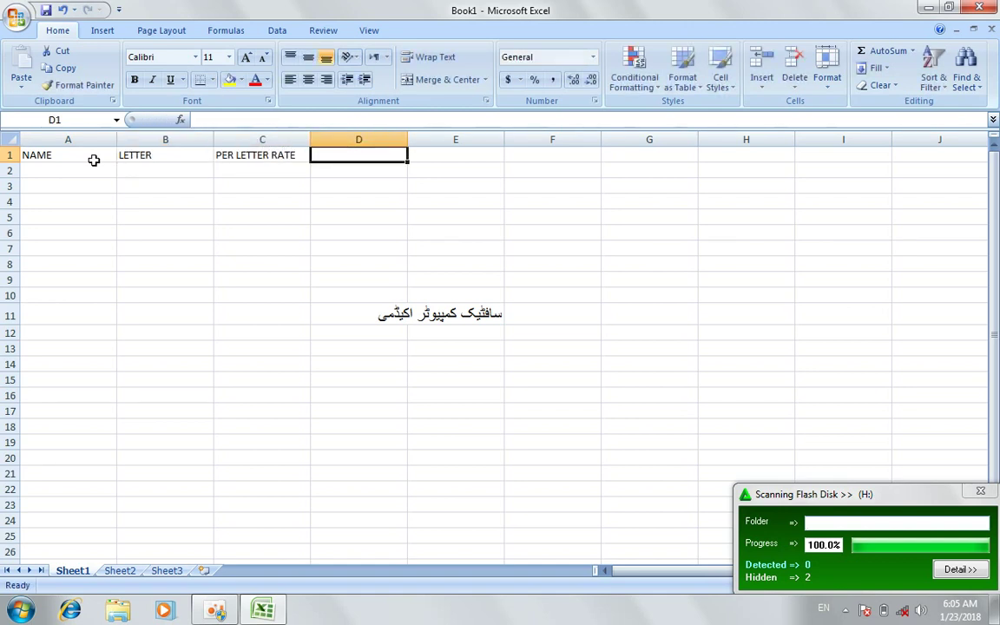
pyautogui.write('TOTAL')
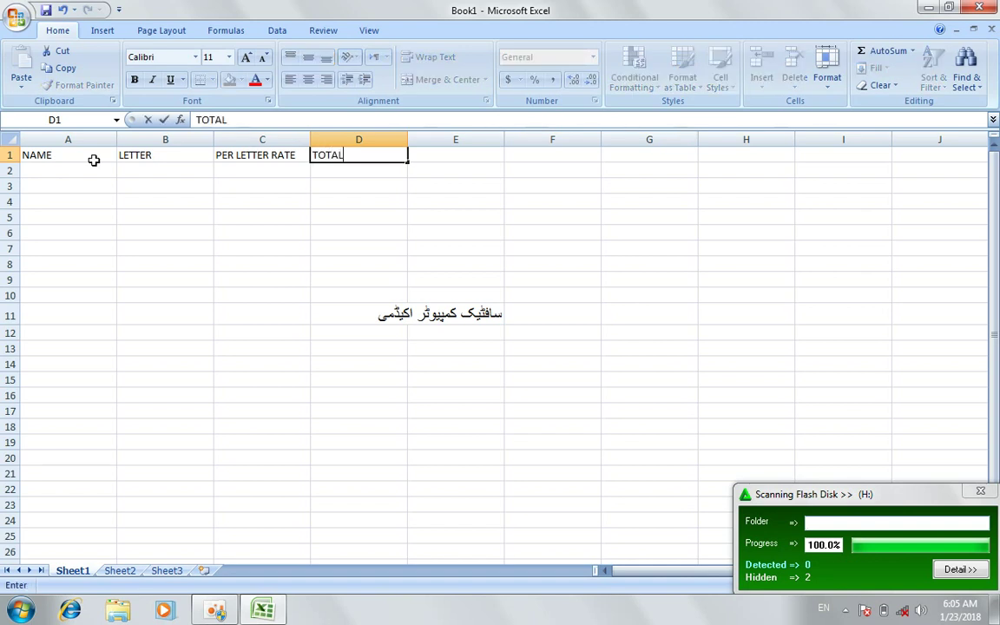
pyautogui.press('Tab')
pyautogui.write('P')
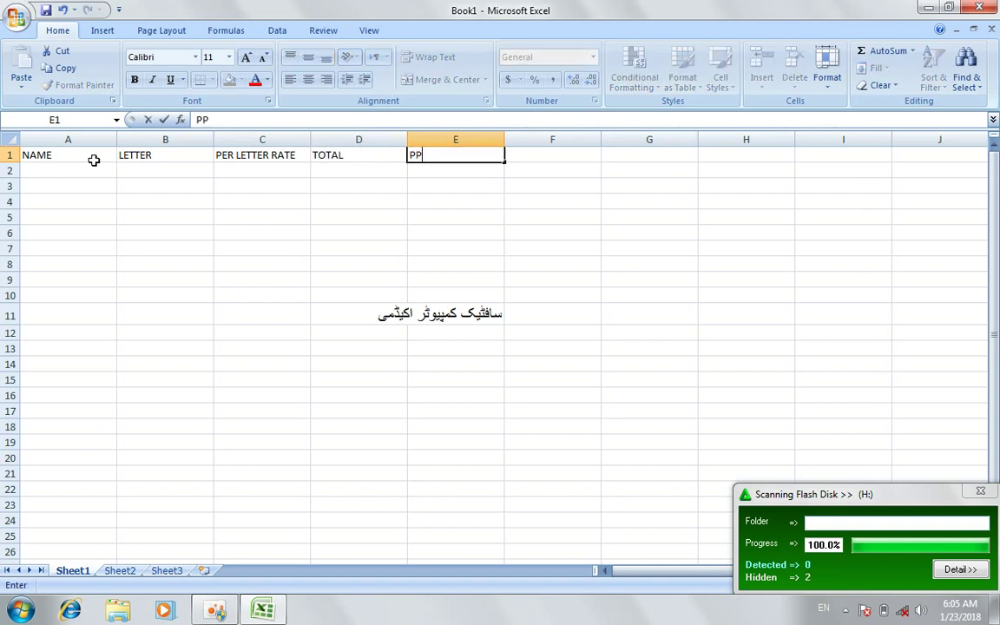
pyautogui.write('ER')
pyautogui.write('%')
pyautogui.press('Tab')
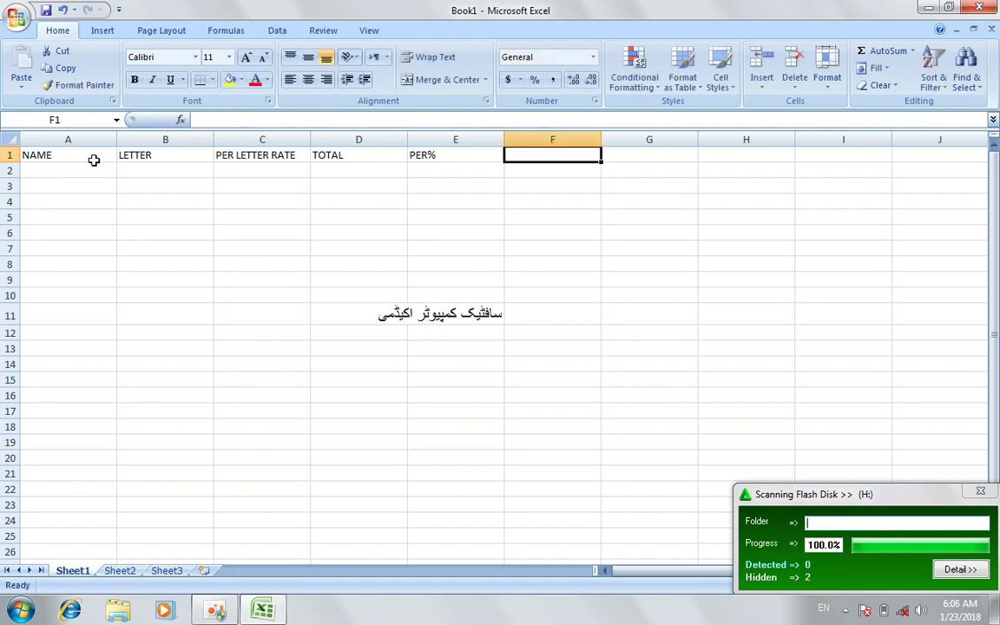
pyautogui.write('FRO')
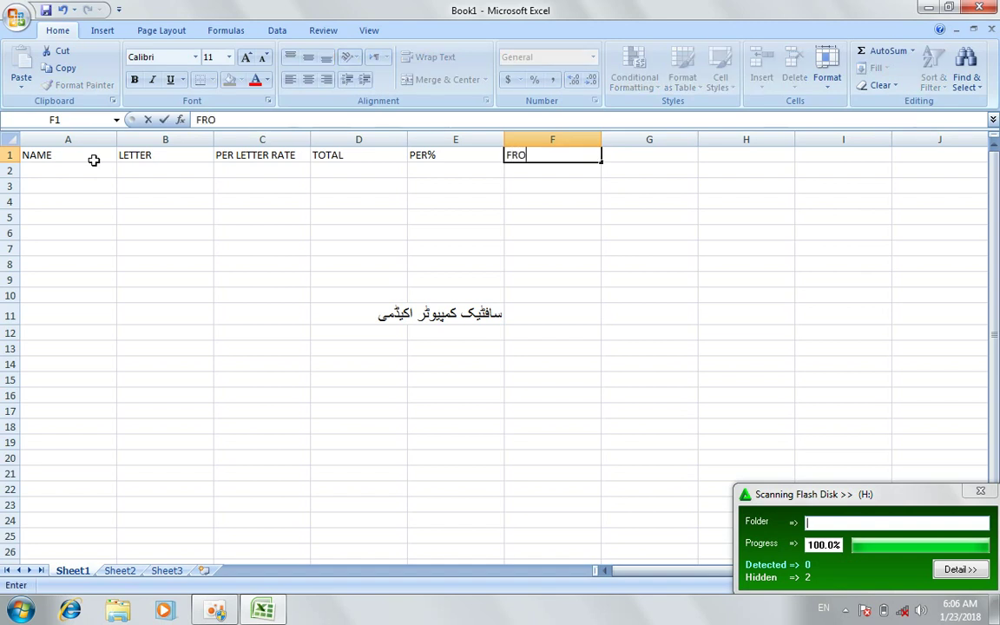
pyautogui.press('BackSpace')
pyautogui.press('BackSpace')
pyautogui.press('BackSpace')
pyautogui.write('P')
pyautogui.write('ROFIT')
pyautogui.press('Tab')
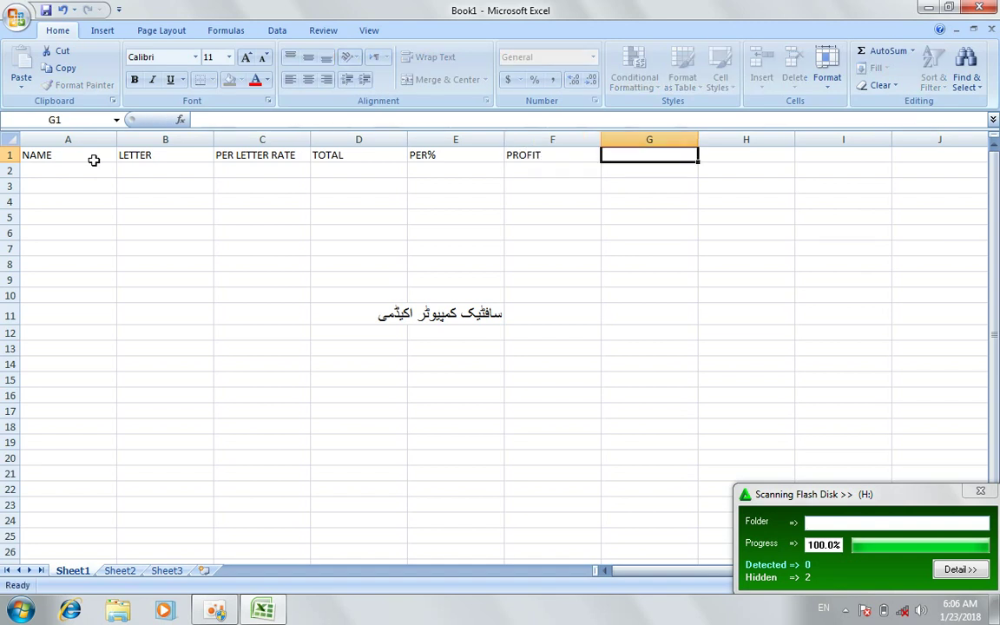
# Finish row 1 with the headings N/RATE and TOTAL in G1:H1.
pyautogui.write('N/')
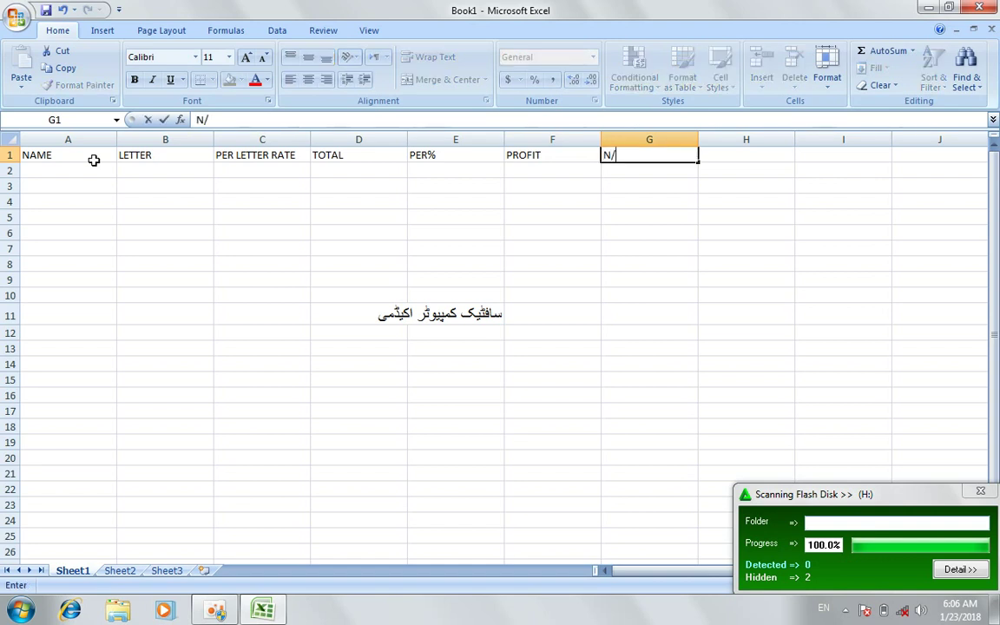
pyautogui.write('RATWE')
pyautogui.press('BackSpace')
pyautogui.press('BackSpace')
pyautogui.write('E')
pyautogui.press('Tab')
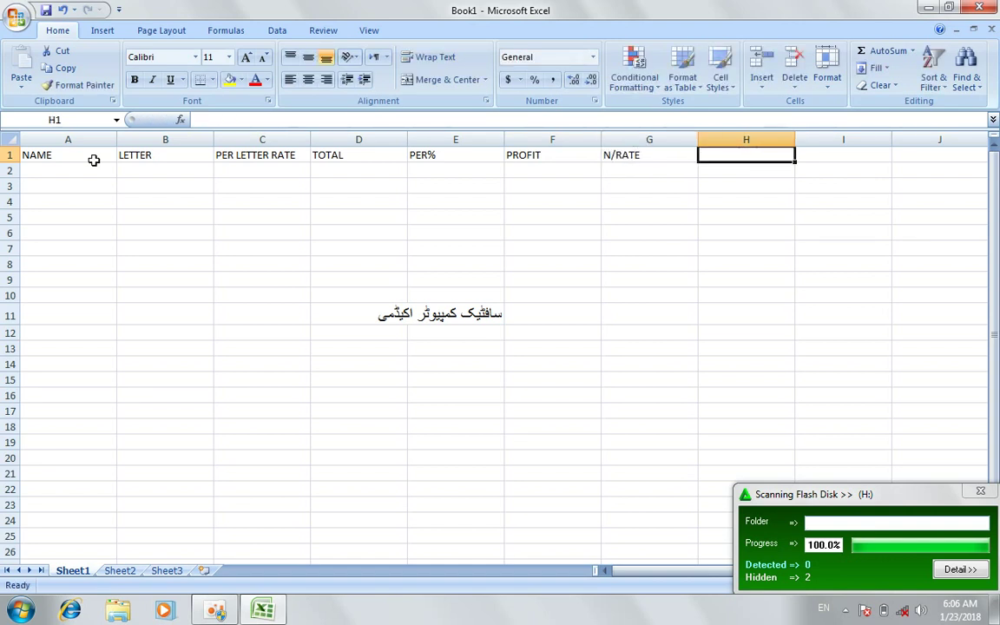
pyautogui.write('TOTAL')
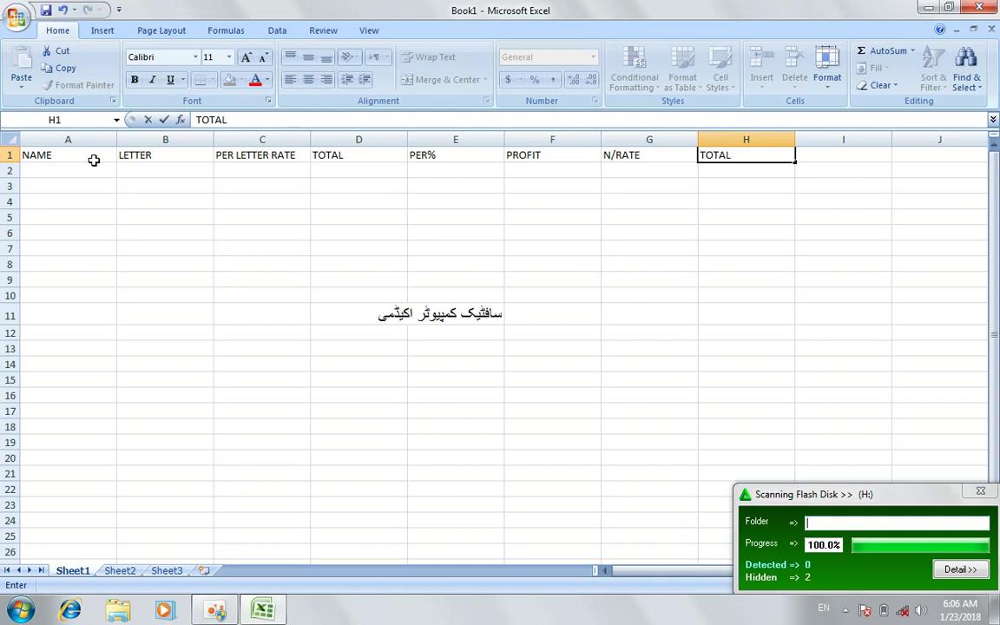
pyautogui.press('Return')
pyautogui.press('Left')
pyautogui.press('Left')
pyautogui.press('Left')
pyautogui.press('Left')
pyautogui.press('Left')
pyautogui.press('Left')
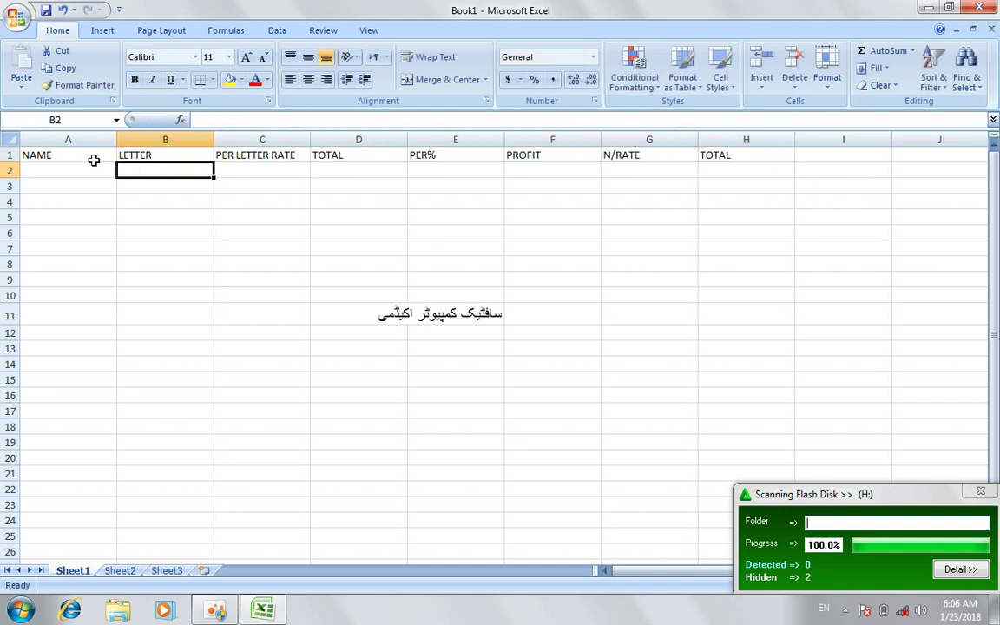
pyautogui.press('Left')
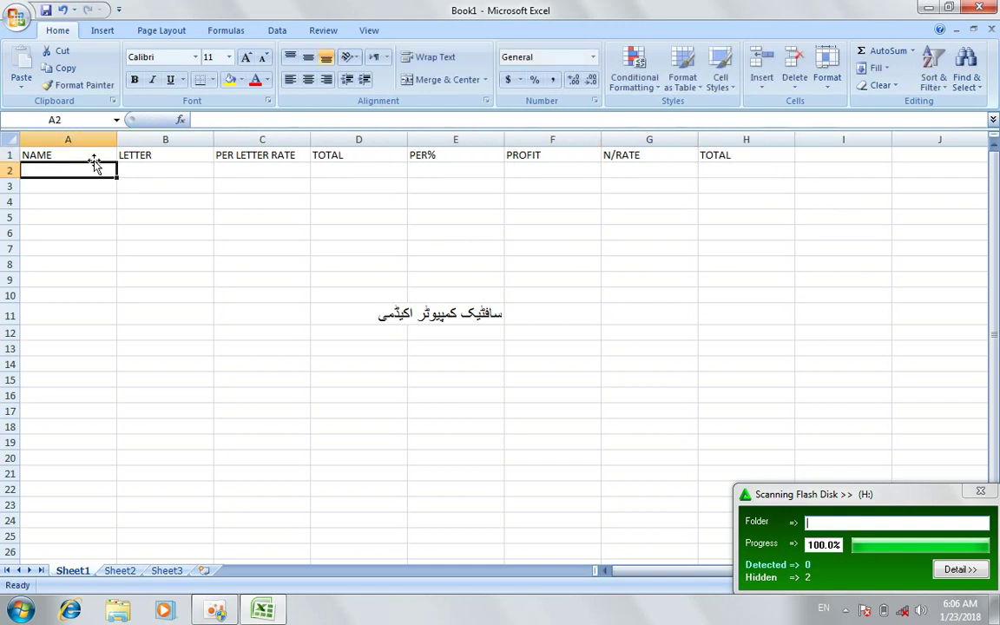
# Enter the first record's name, 200 letters and rate 85 in A2:C2.
pyautogui.write('KHAN')
pyautogui.press('Tab')
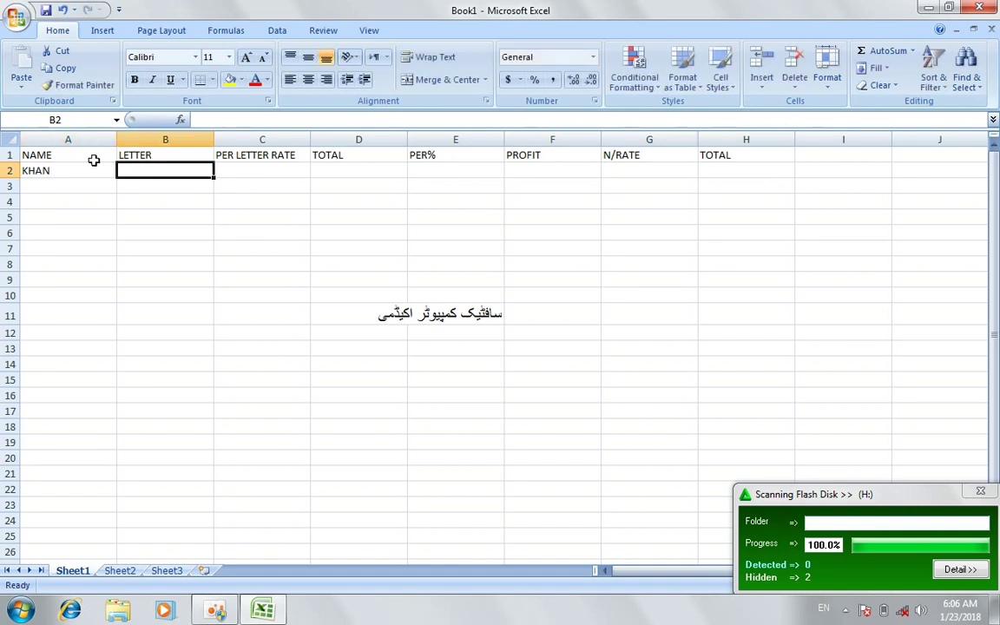
pyautogui.write('200')
pyautogui.press('Tab')
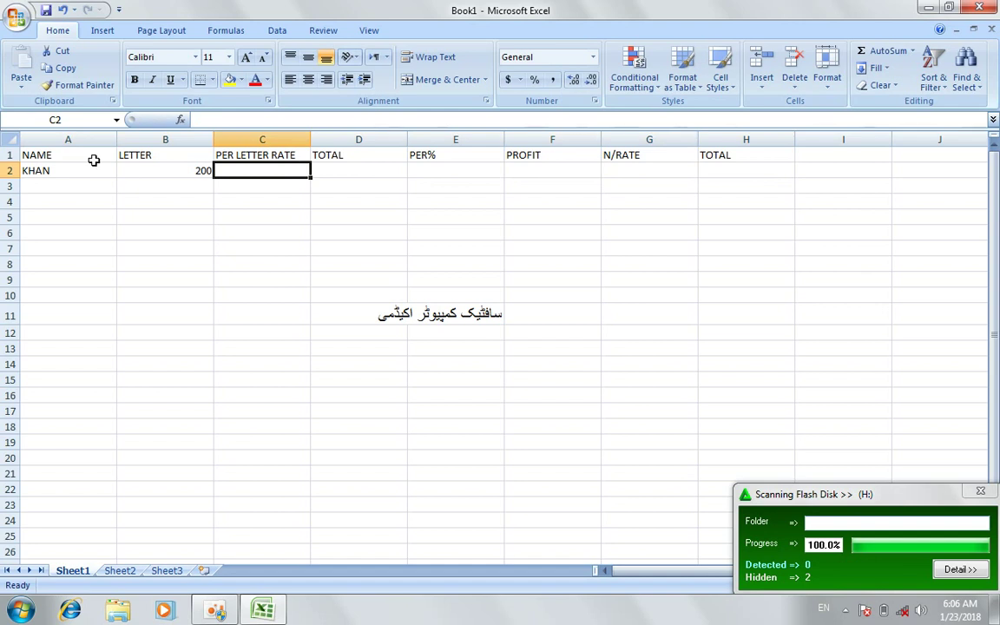
pyautogui.write('85')
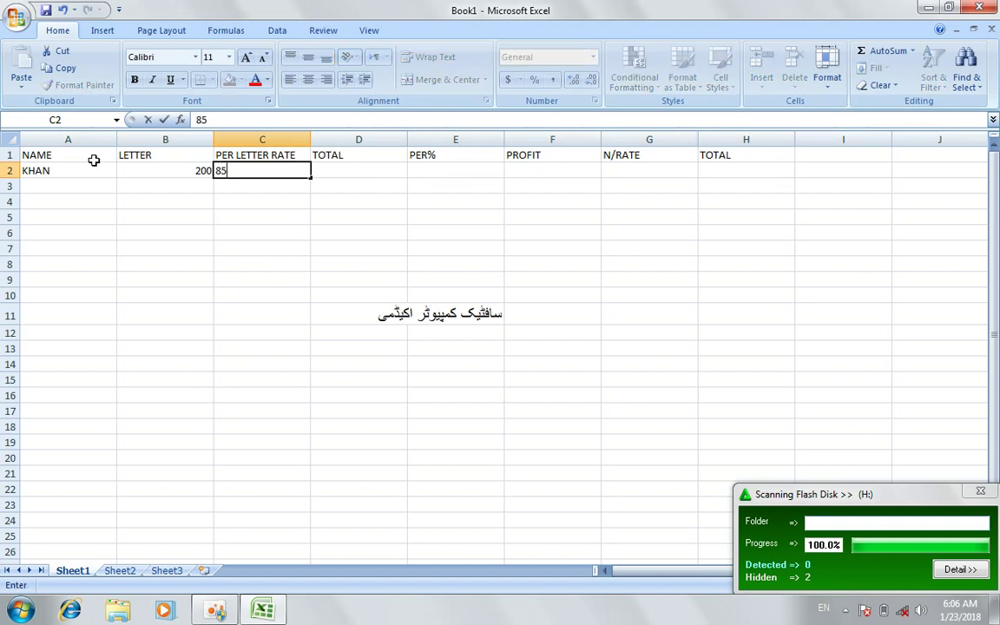
pyautogui.press('Tab')
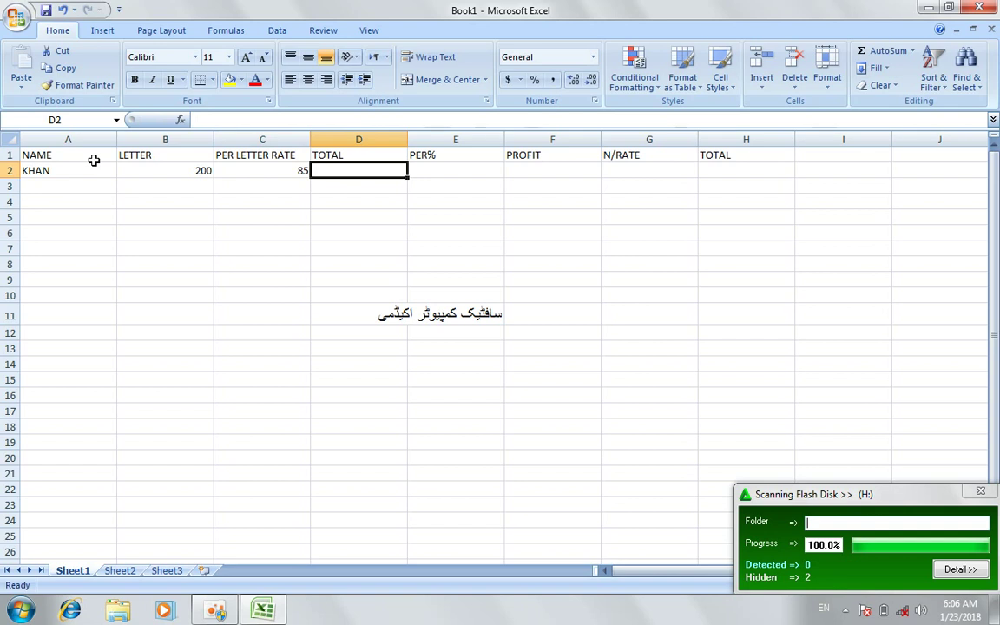
# Put the formula =B2*C2 in D2 so the first TOTAL shows 17000.
pyautogui.write('=')
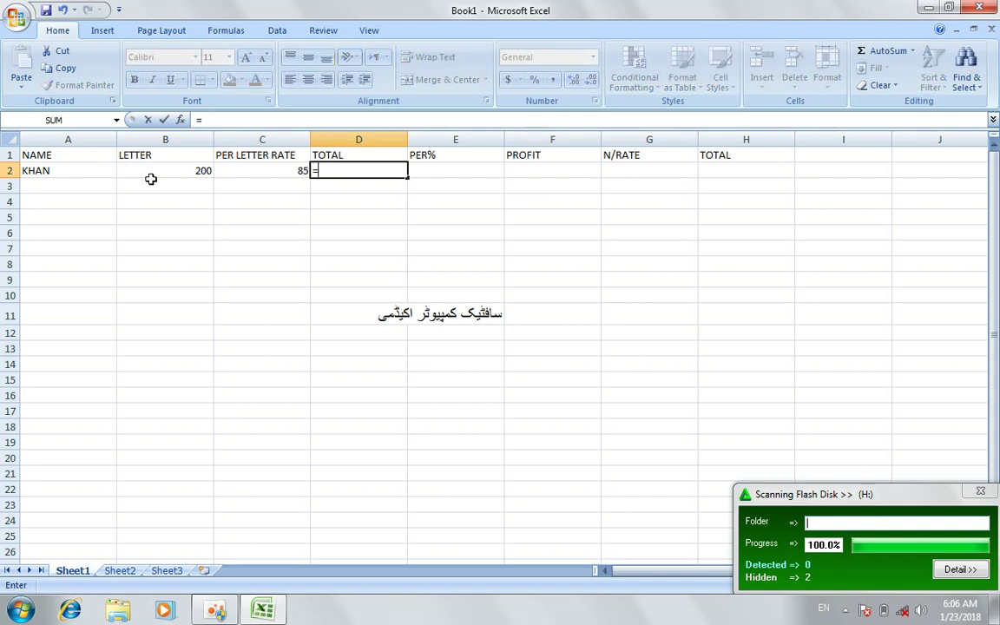
pyautogui.click(187, 171)
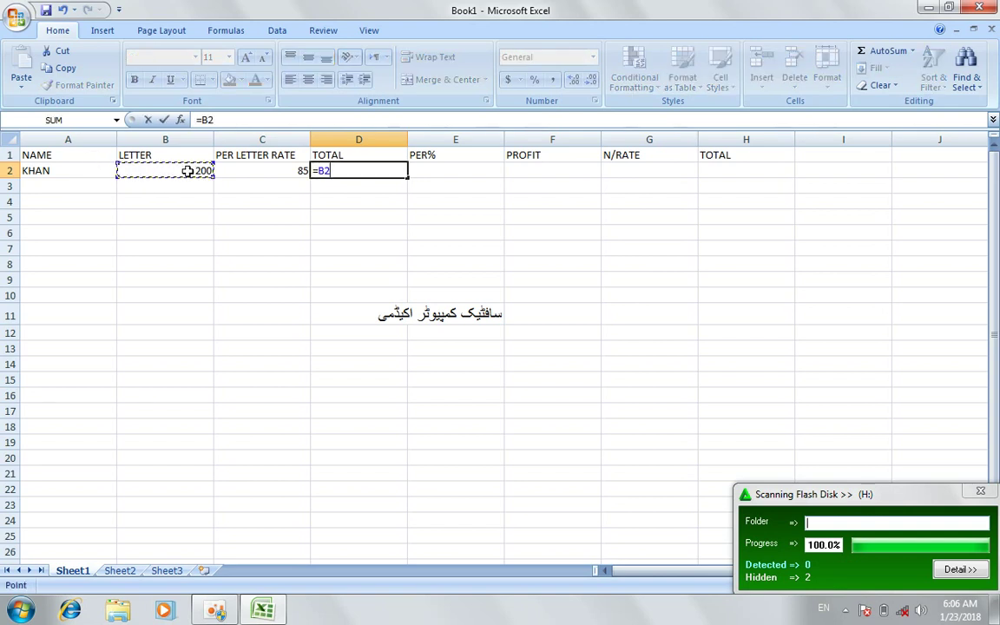
pyautogui.write('*')
pyautogui.click(271, 169)
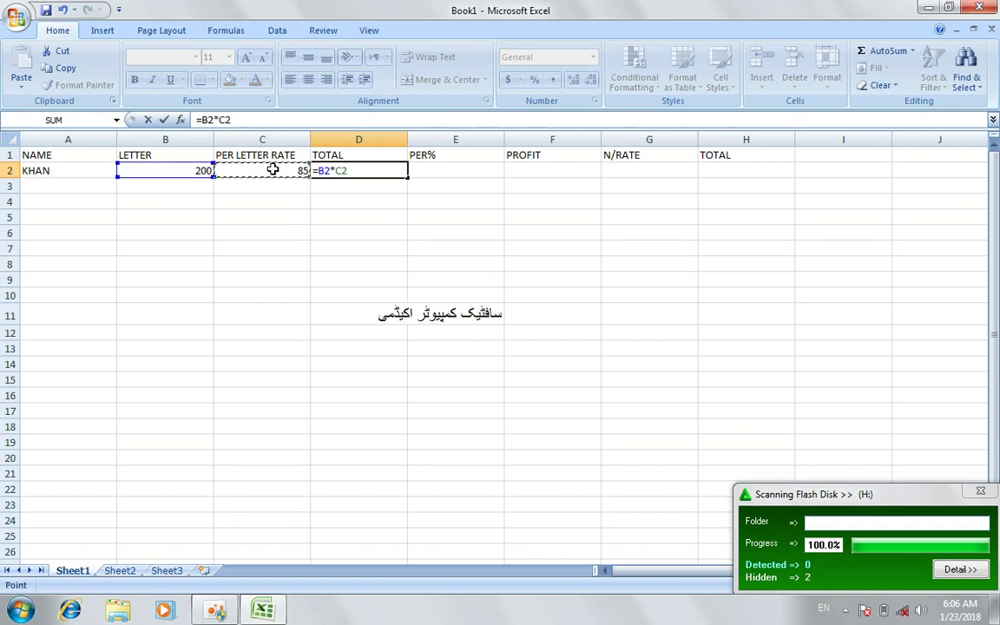
pyautogui.press('Return')
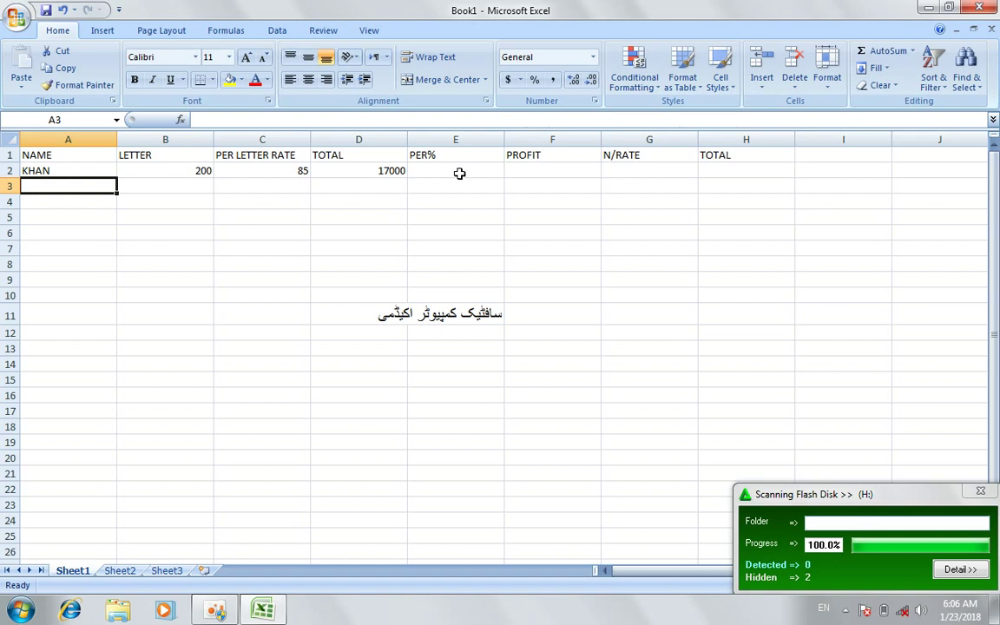
pyautogui.click(459, 173)
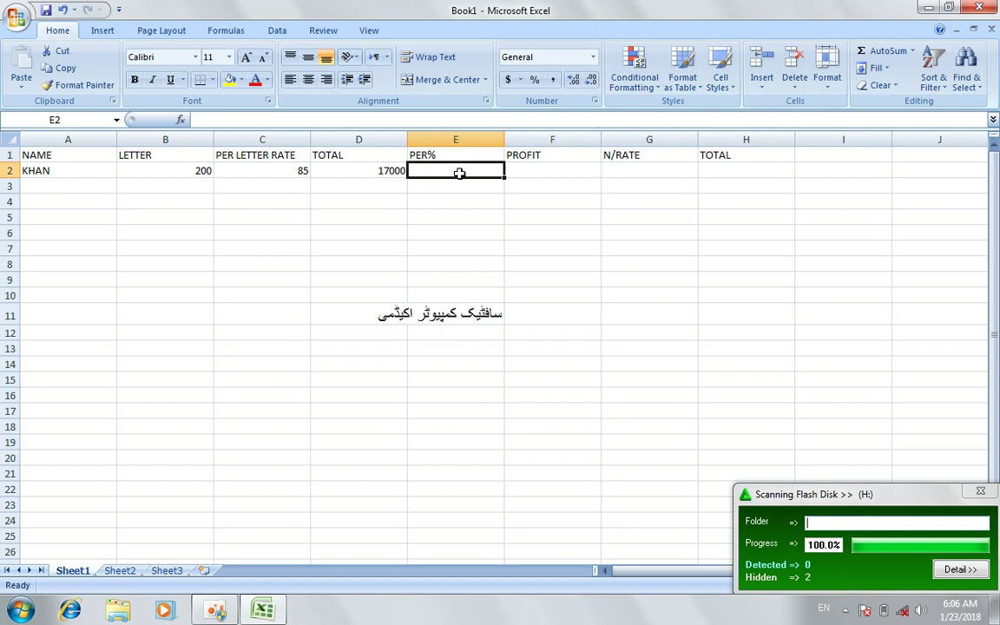
# Enter 13 as the first record's PER% in E2.
pyautogui.write('1')
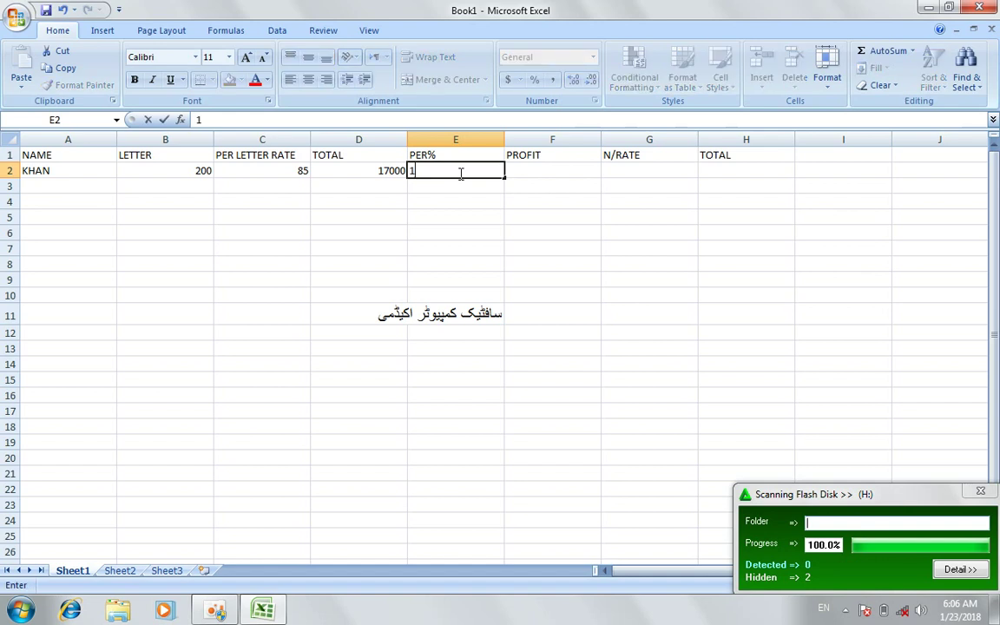
pyautogui.write('3')
pyautogui.press('Tab')
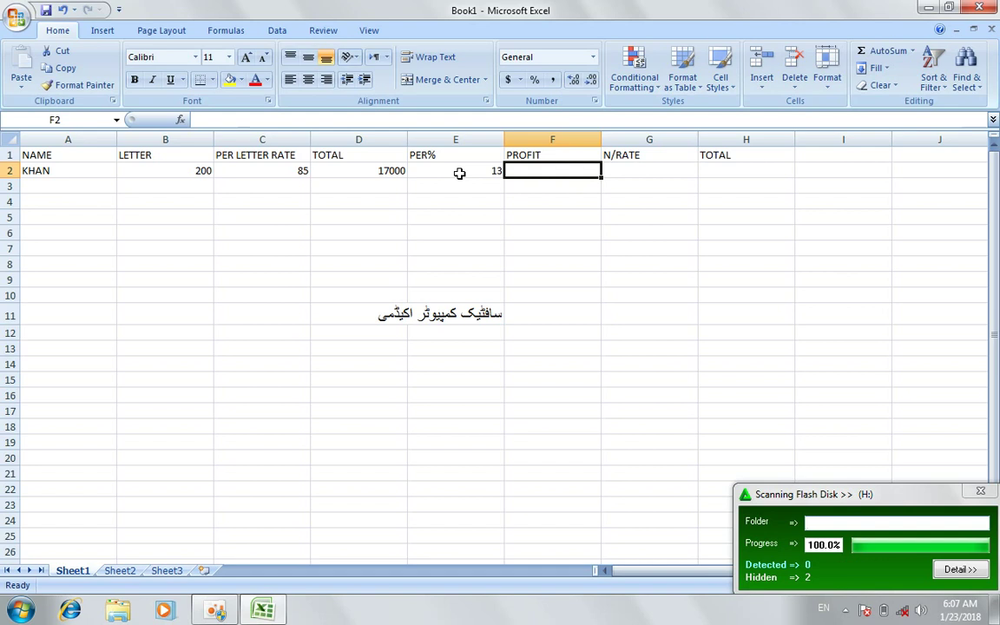
# Put the formula =D2*E2/100 in F2, giving a PROFIT of 2210.
pyautogui.write('=')
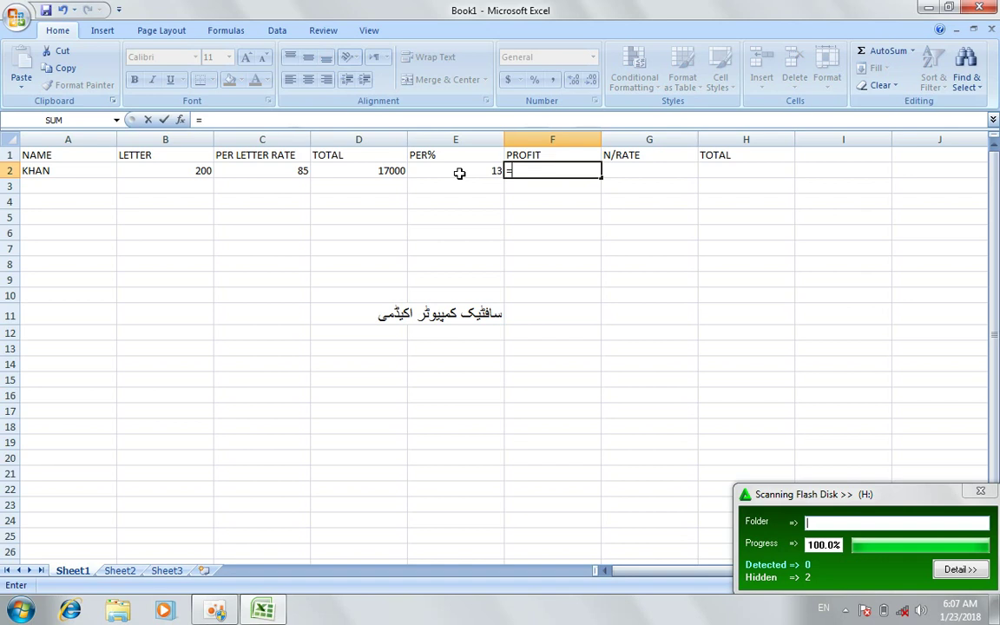
pyautogui.click(390, 171)
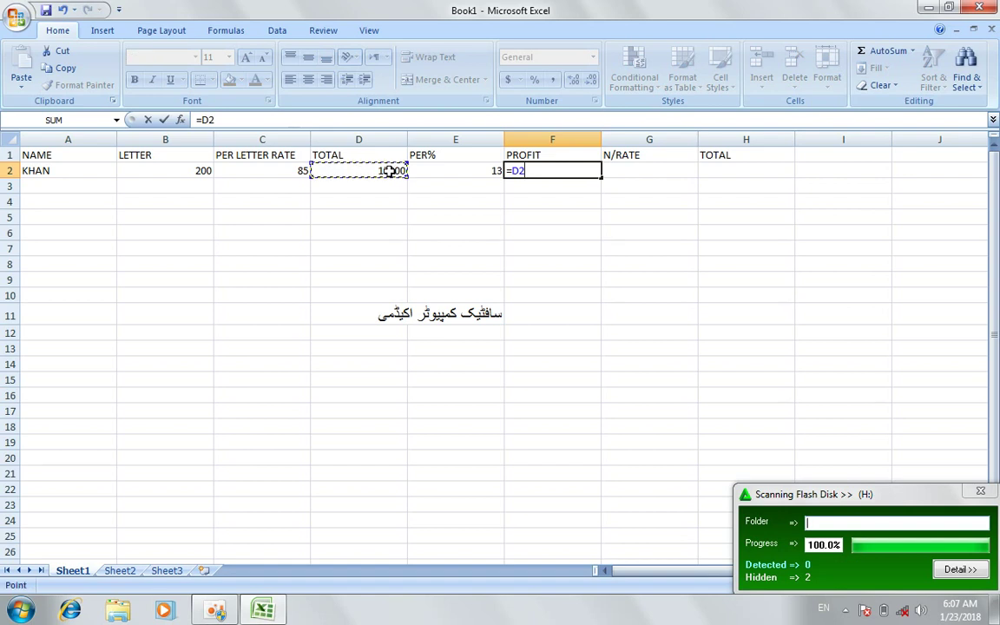
pyautogui.write('*')
pyautogui.click(445, 172)
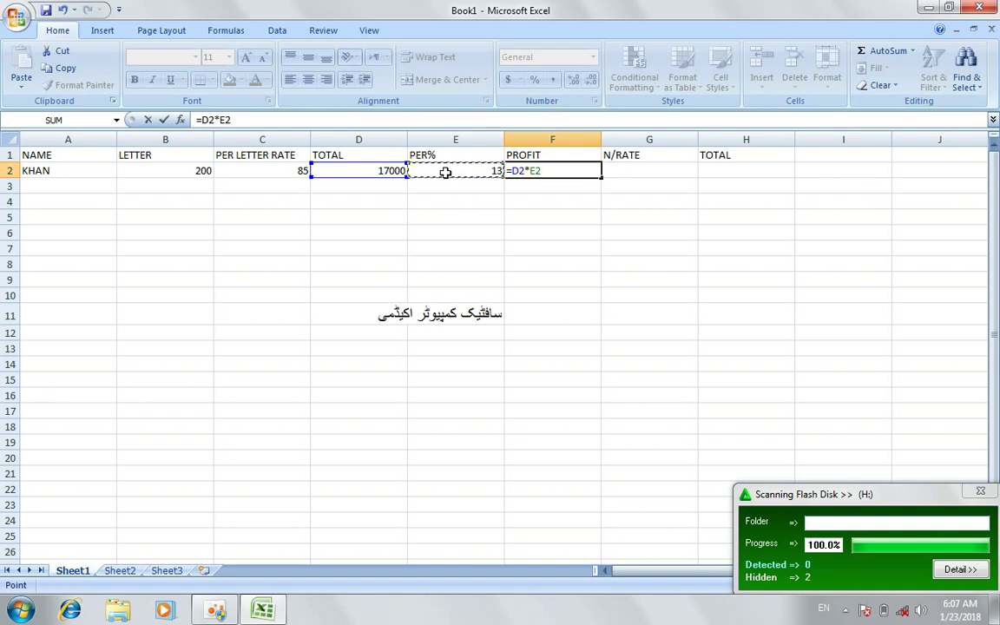
pyautogui.write('/1')
pyautogui.write('00')
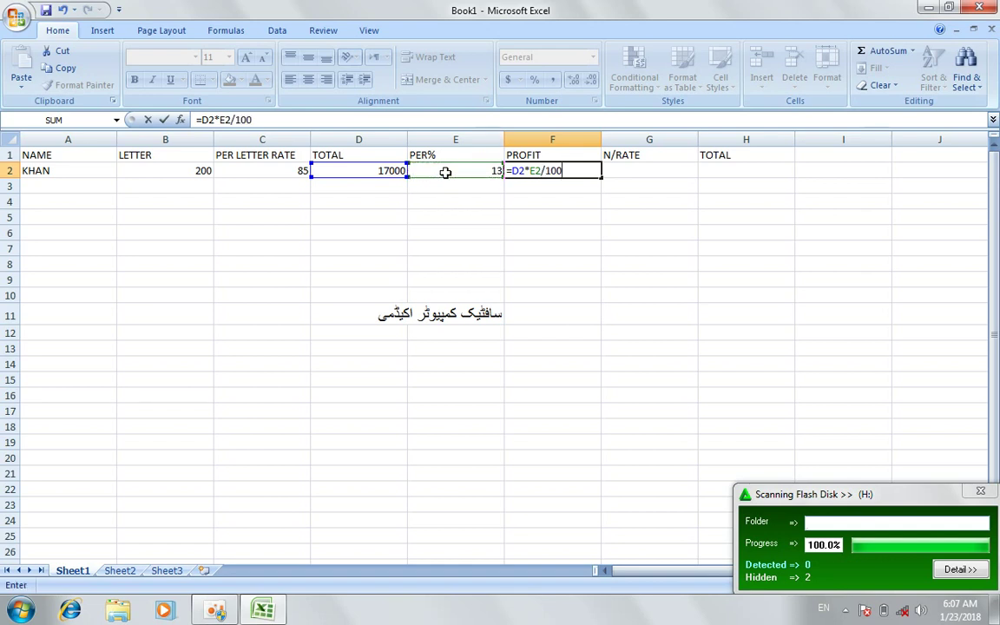
pyautogui.press('Return')
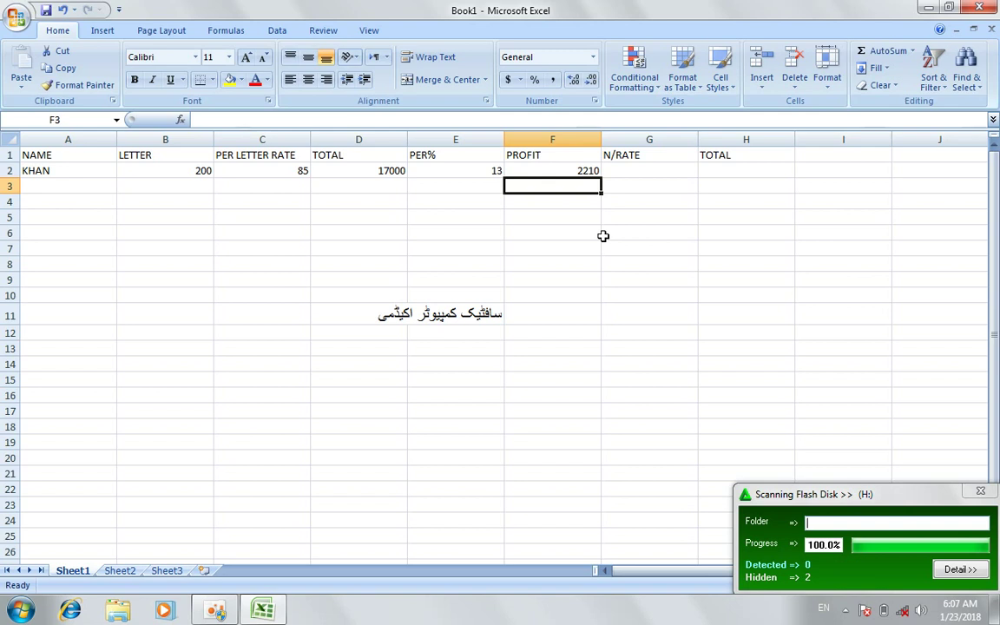
pyautogui.click(658, 169)
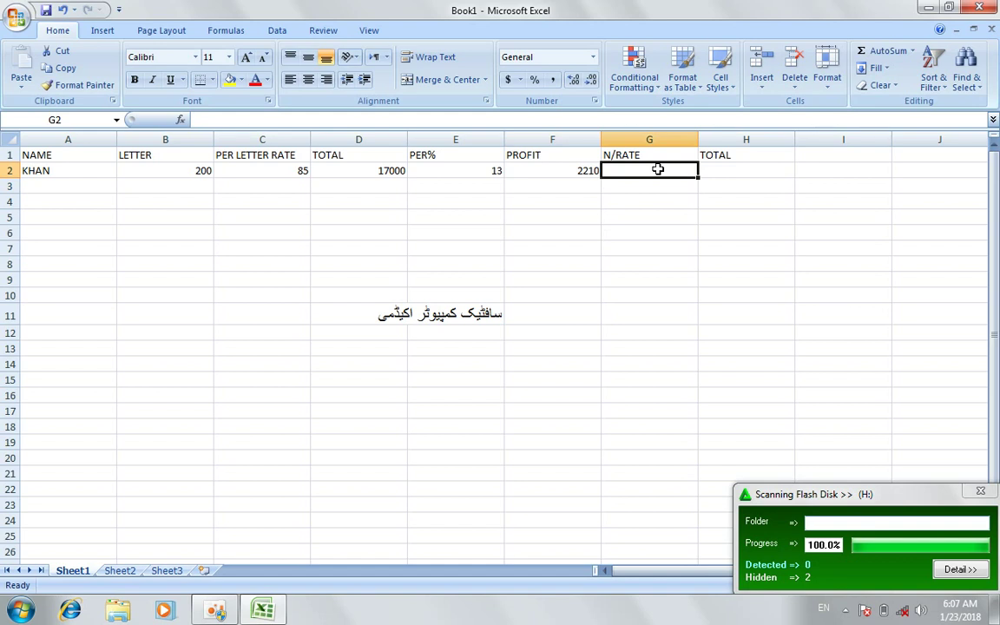
# Put the formula =SUM(D2-F2) in G2, giving an N/RATE of 14790.
pyautogui.write('=SU')
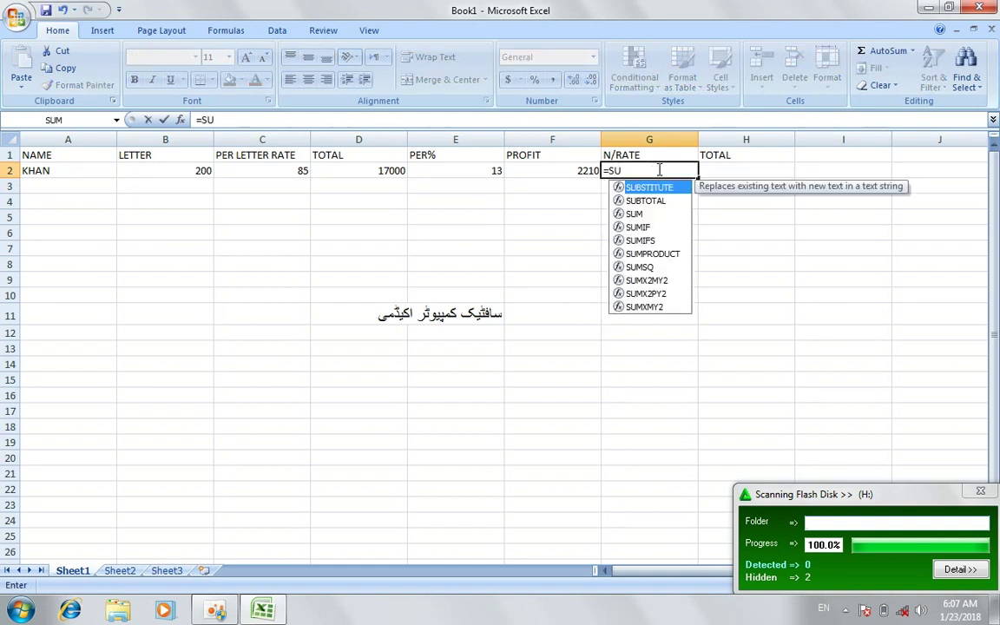
pyautogui.write('M(')
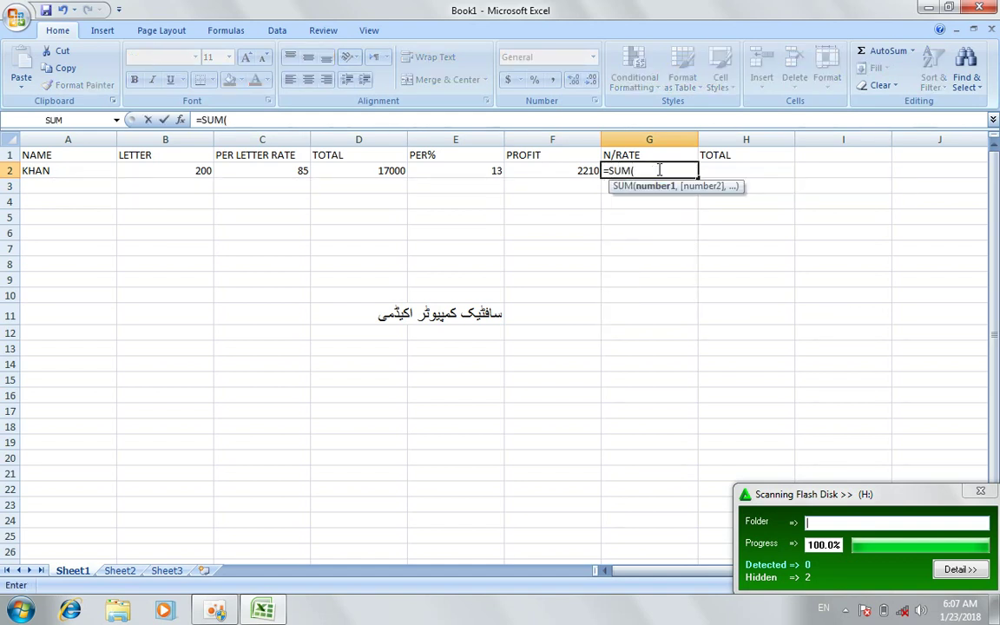
pyautogui.click(369, 171)
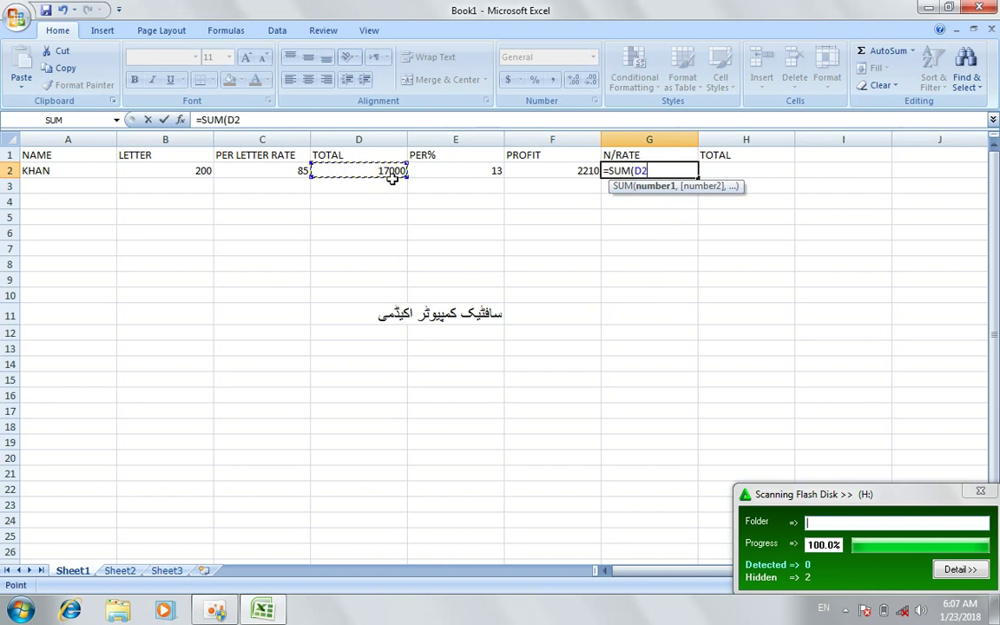
pyautogui.write('-')
pyautogui.click(569, 173)
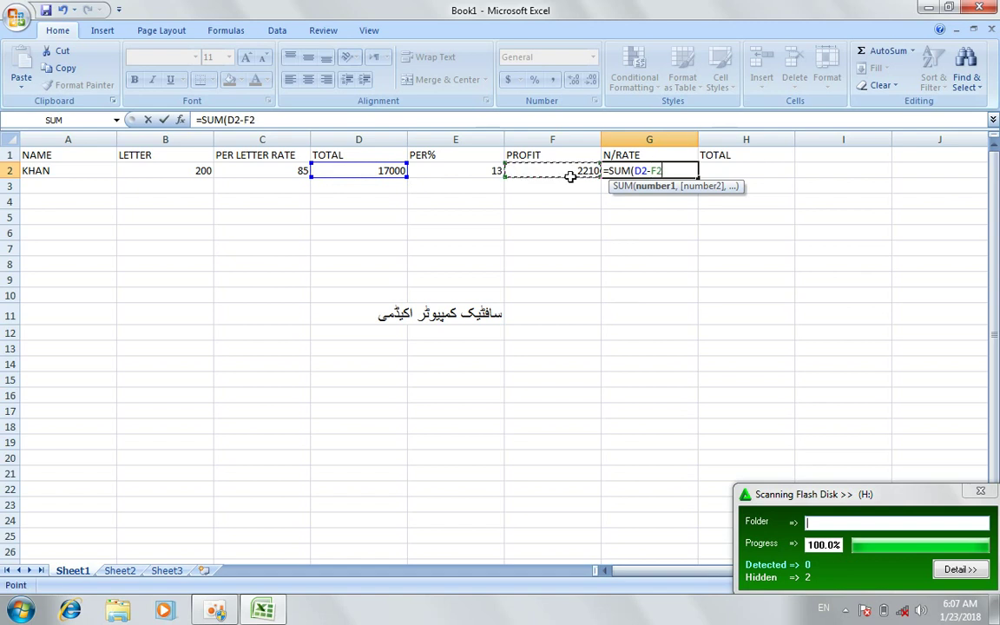
pyautogui.write(')')
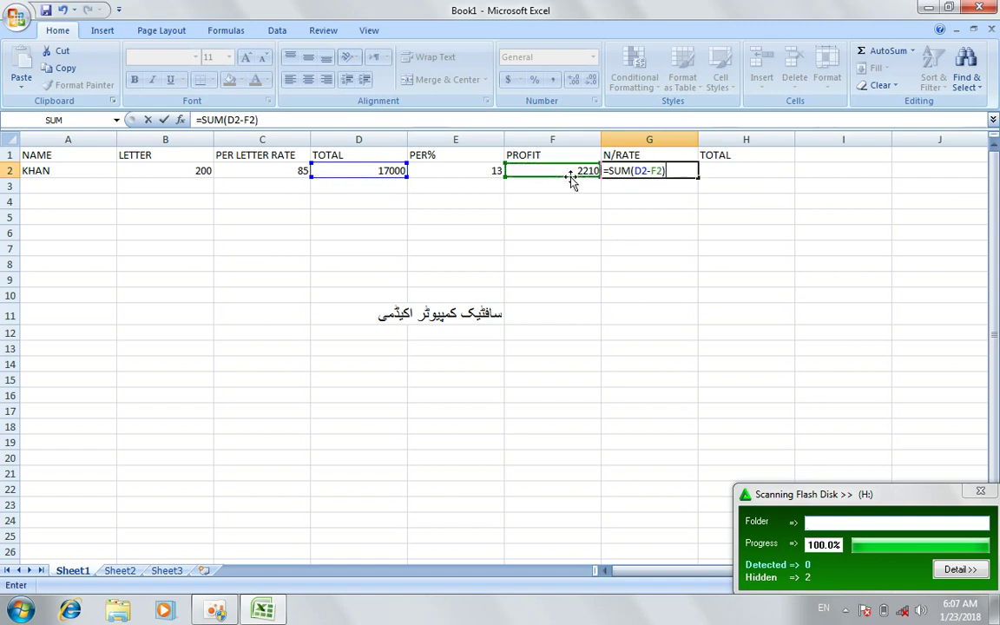
pyautogui.press('Return')
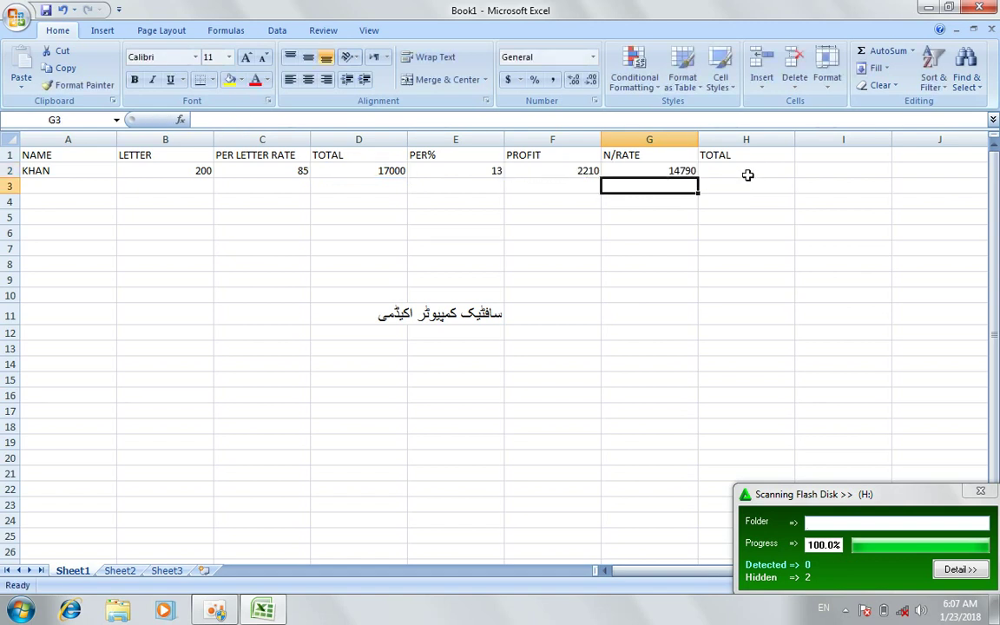
pyautogui.click(748, 175)
# Put the formula =SUM(F2+G2) in H2 so the final TOTAL reads 17000.
pyautogui.write('=S')
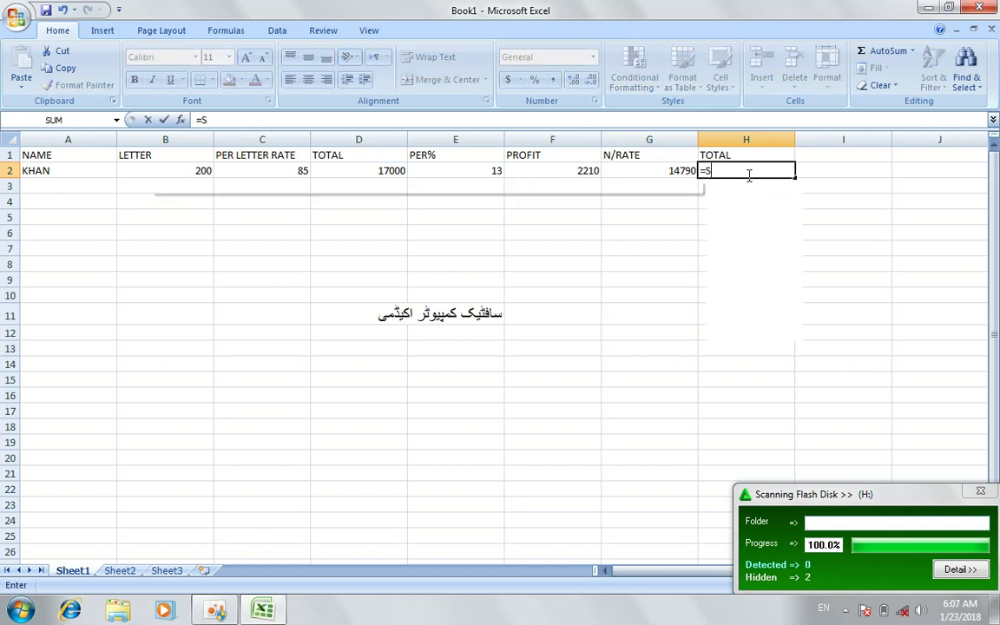
pyautogui.write('UM(')
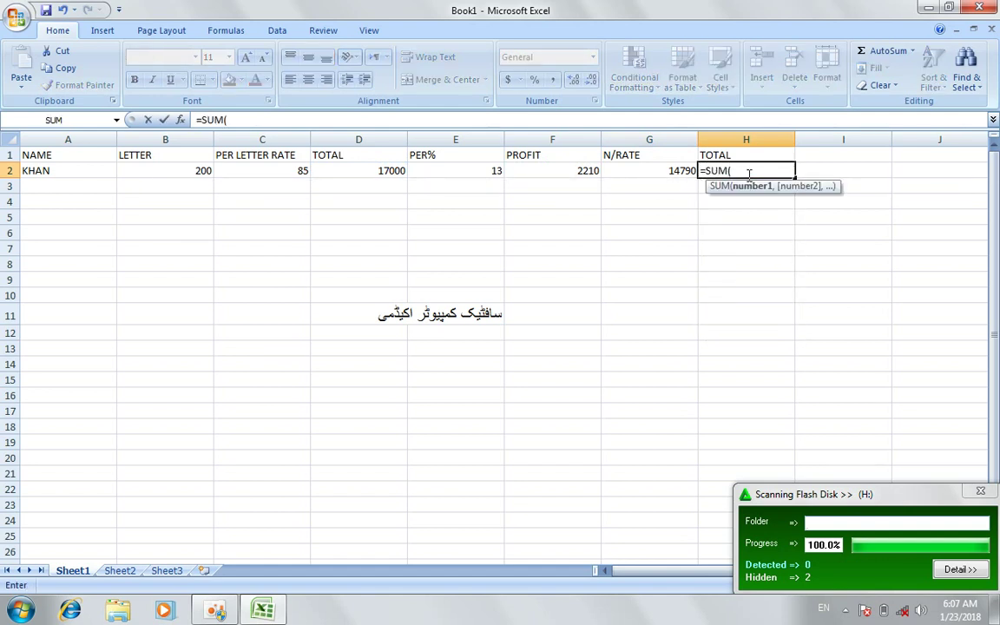
pyautogui.click(581, 173)
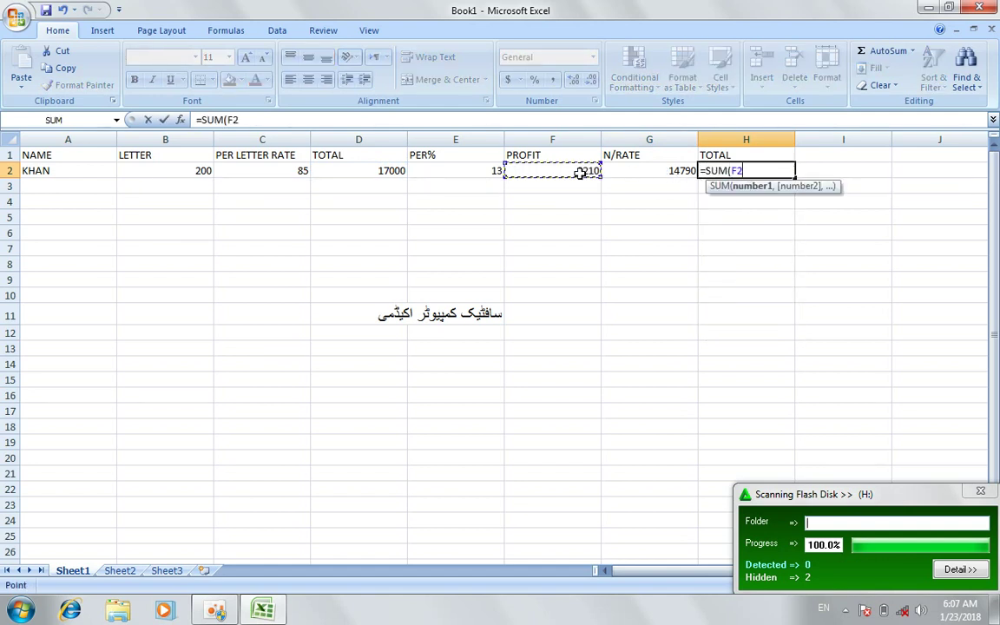
pyautogui.write('+')
pyautogui.click(635, 171)
pyautogui.write(')')
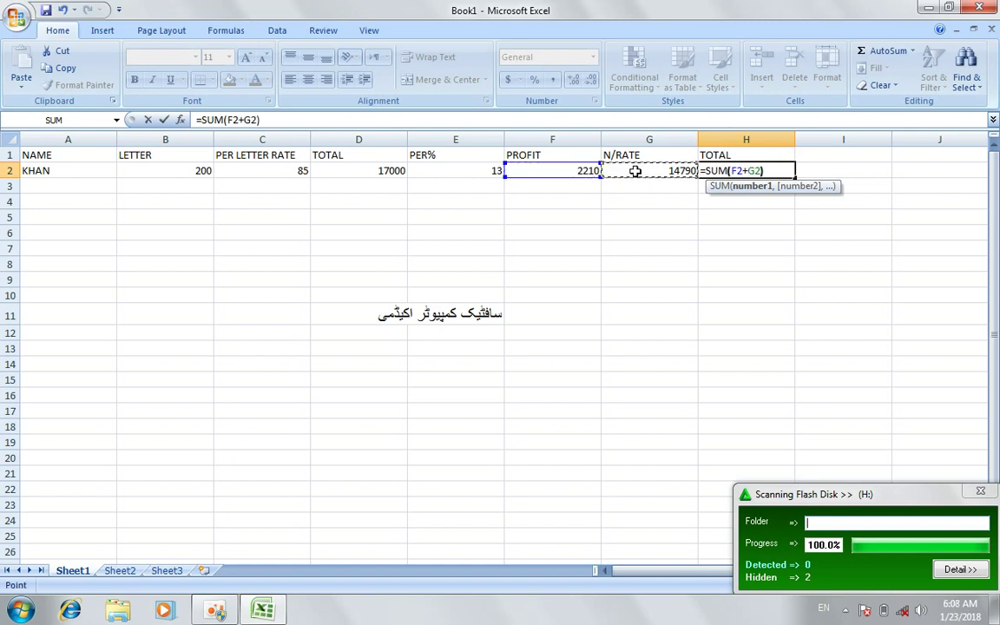
pyautogui.press('Return')
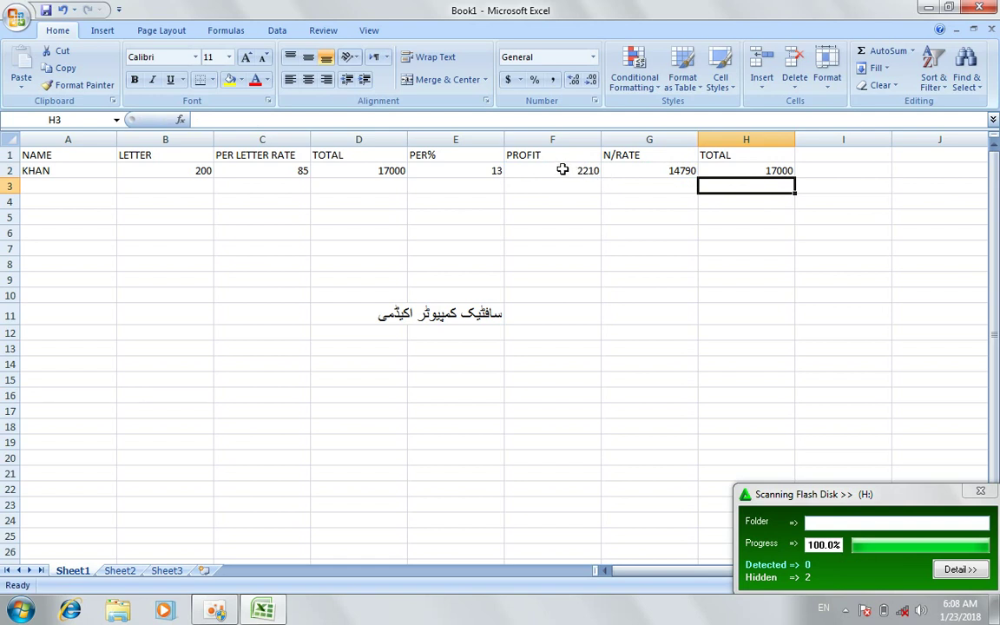
# Fill the PROFIT, N/RATE and final TOTAL formulas down through F2:H10.
pyautogui.moveTo(563, 170)
pyautogui.mouseDown()
pyautogui.moveTo(746, 303)
pyautogui.moveTo(744, 295)
pyautogui.mouseUp()
pyautogui.hotkey('ctrl', 'd')
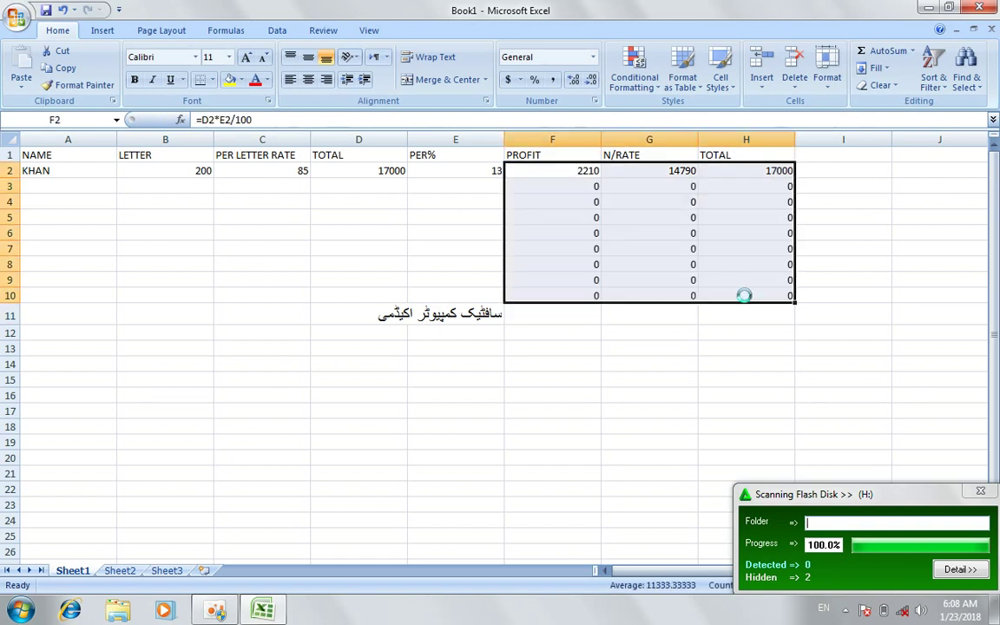
pyautogui.click(302, 173)
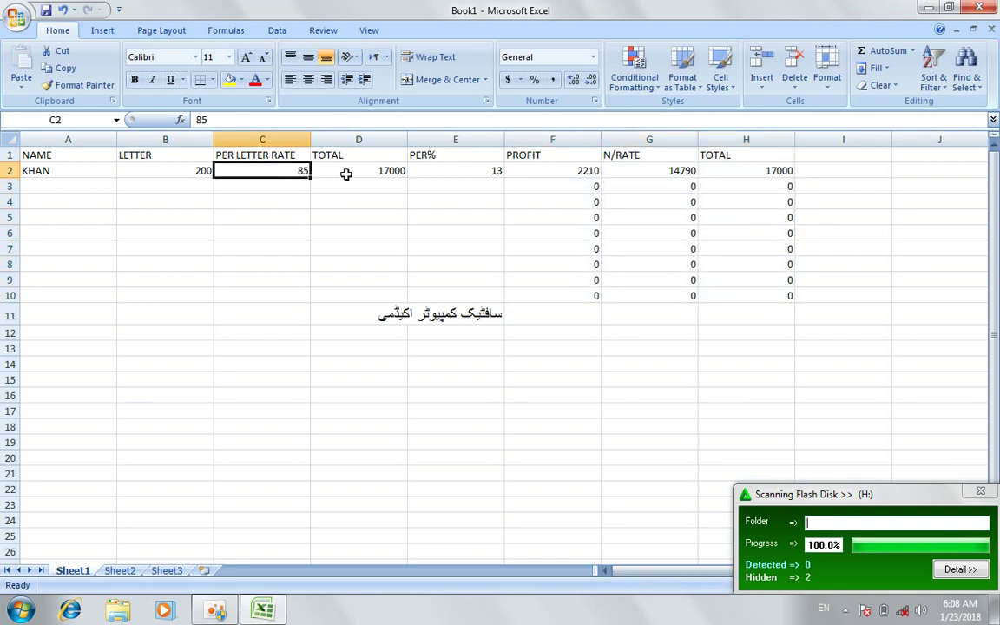
# Fill the TOTAL formula in D2 down through D10.
pyautogui.moveTo(345, 175); pyautogui.dragTo(352, 279)
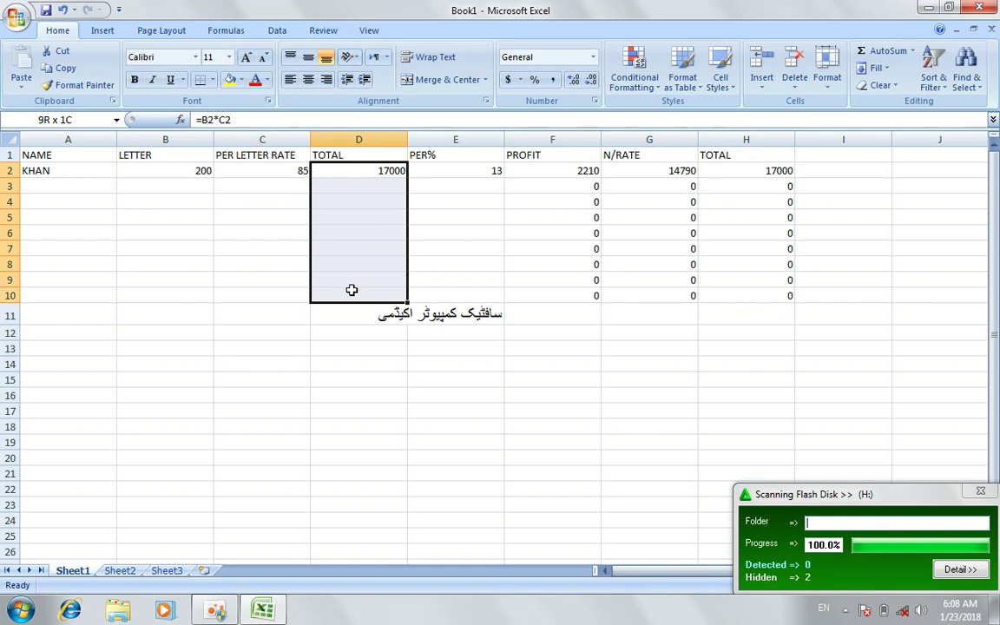
pyautogui.moveTo(352, 279); pyautogui.dragTo(351, 291)
pyautogui.hotkey('ctrl', 'd')
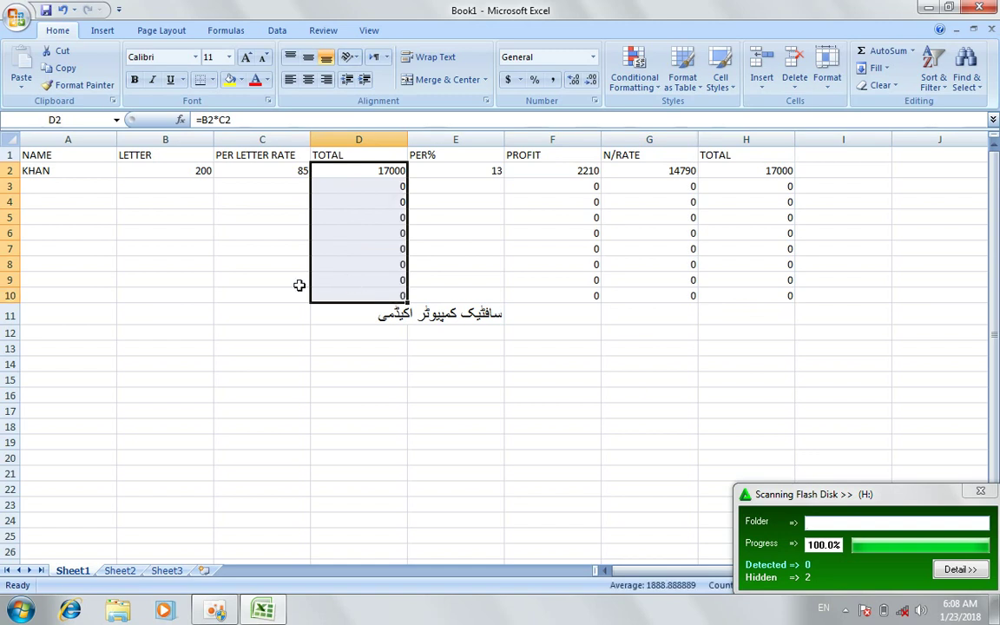
pyautogui.click(197, 202)
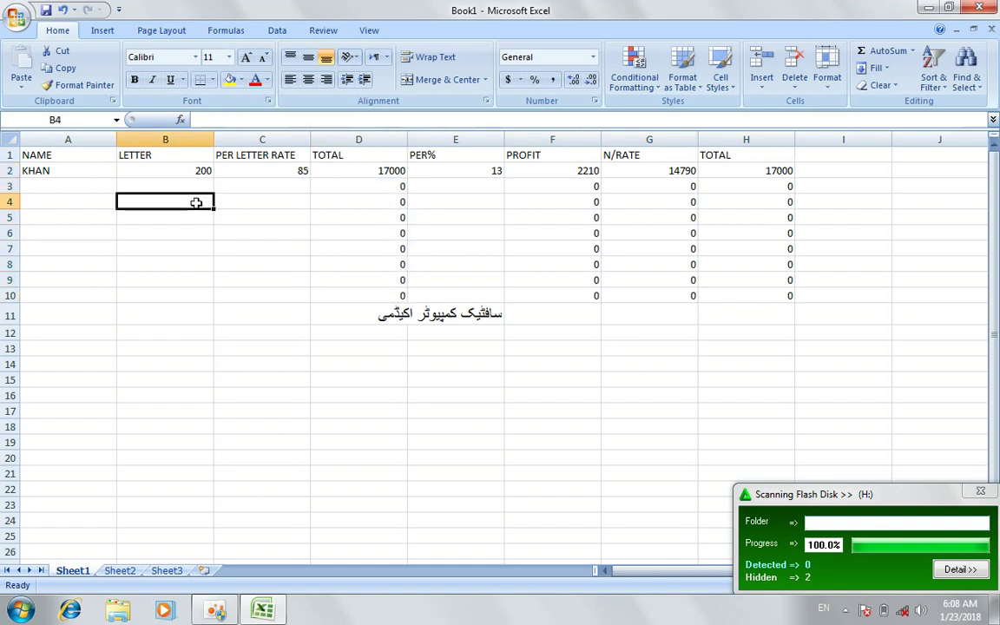
# Enter the second record's name, 3000 letters and rate 90 in row 3, giving TOTAL 270000.
pyautogui.click(79, 185)
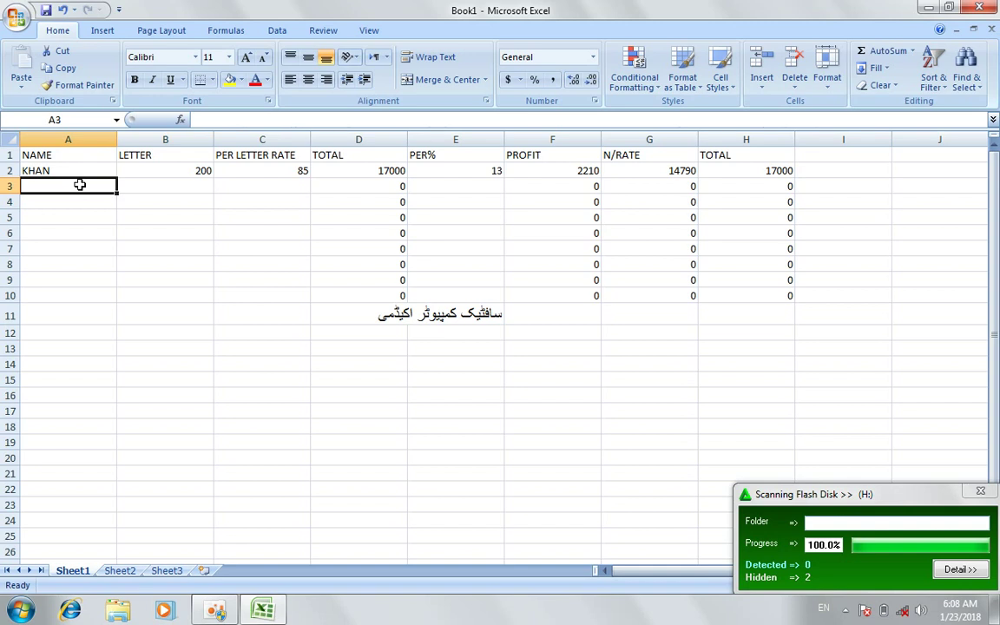
pyautogui.write('FAWAD')
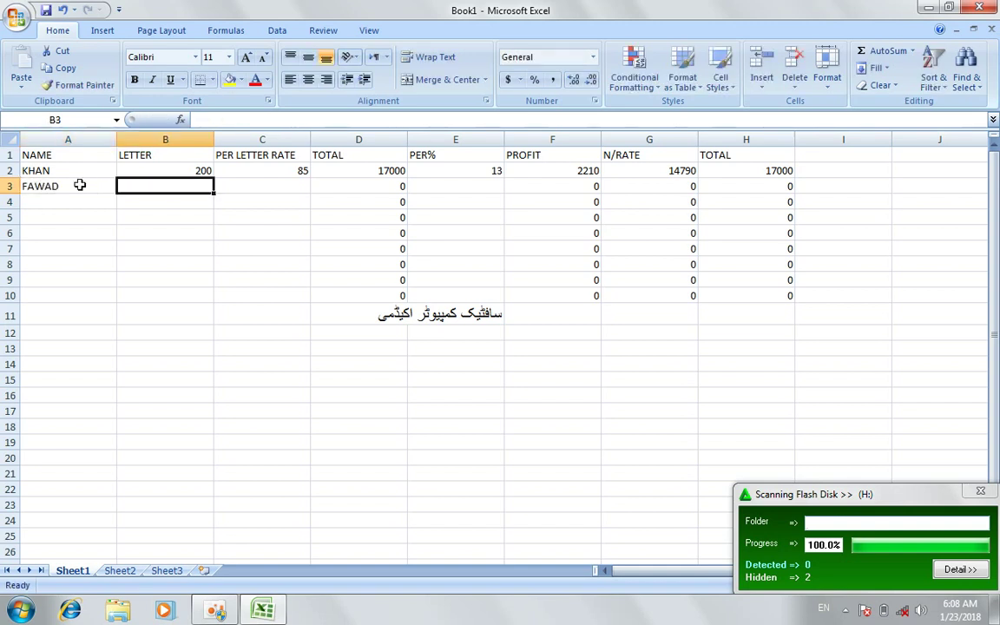
pyautogui.write('300')
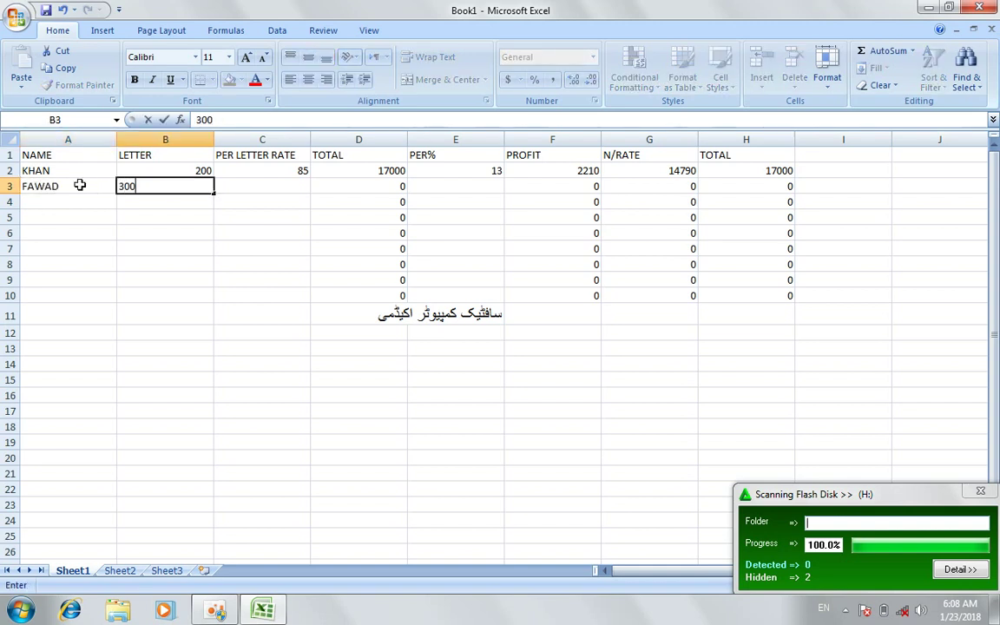
pyautogui.write('0')
pyautogui.press('Tab')
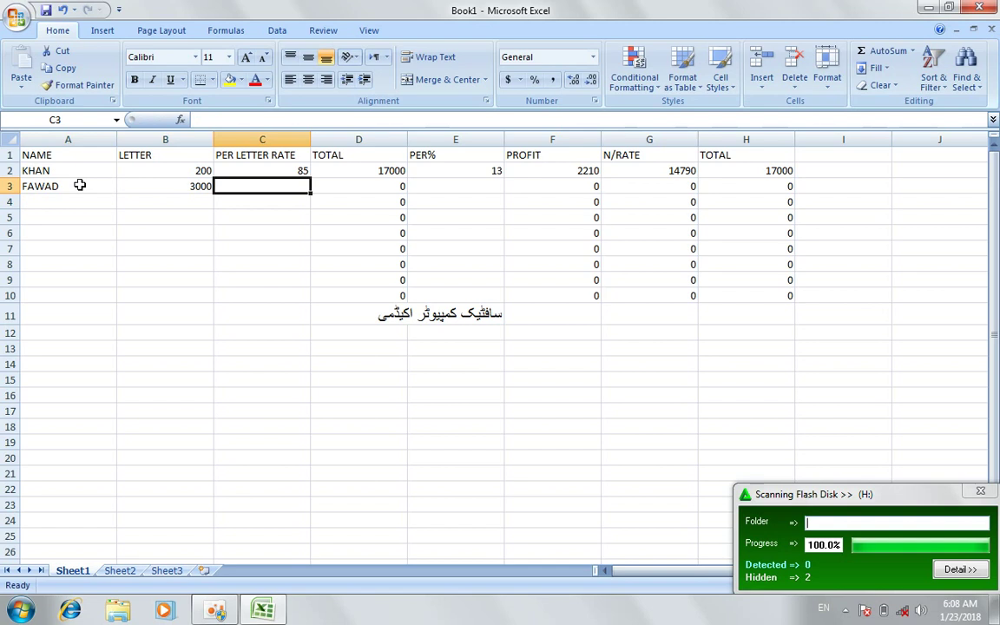
pyautogui.write('90')
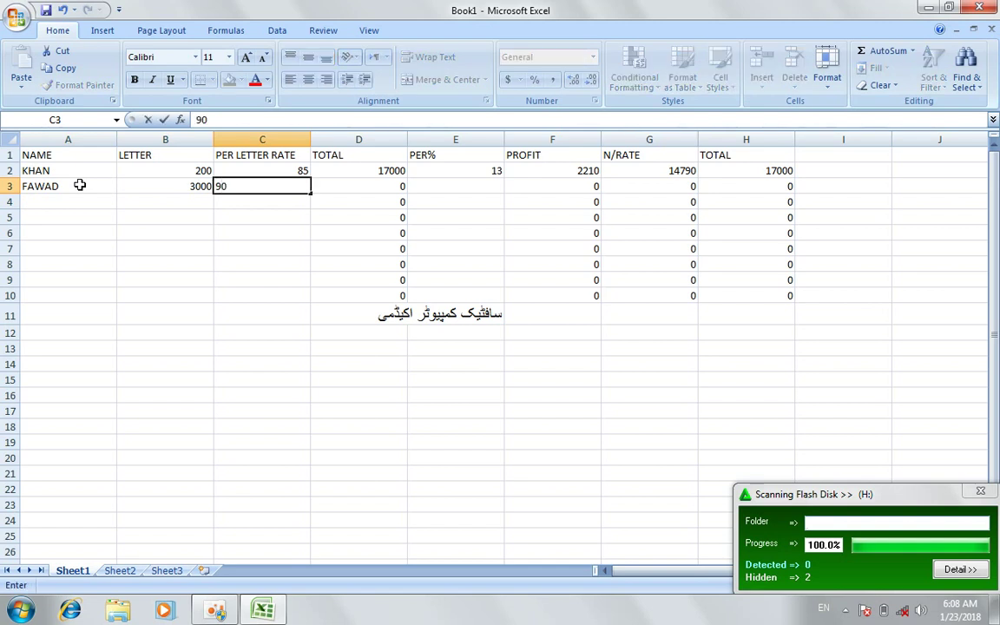
pyautogui.press('Tab')
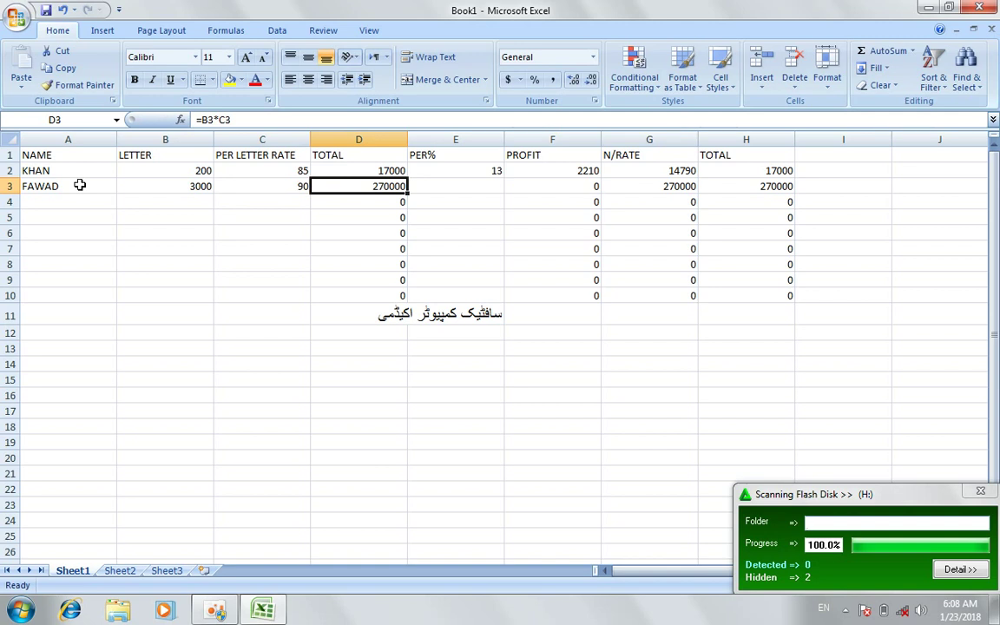
pyautogui.press('Tab')
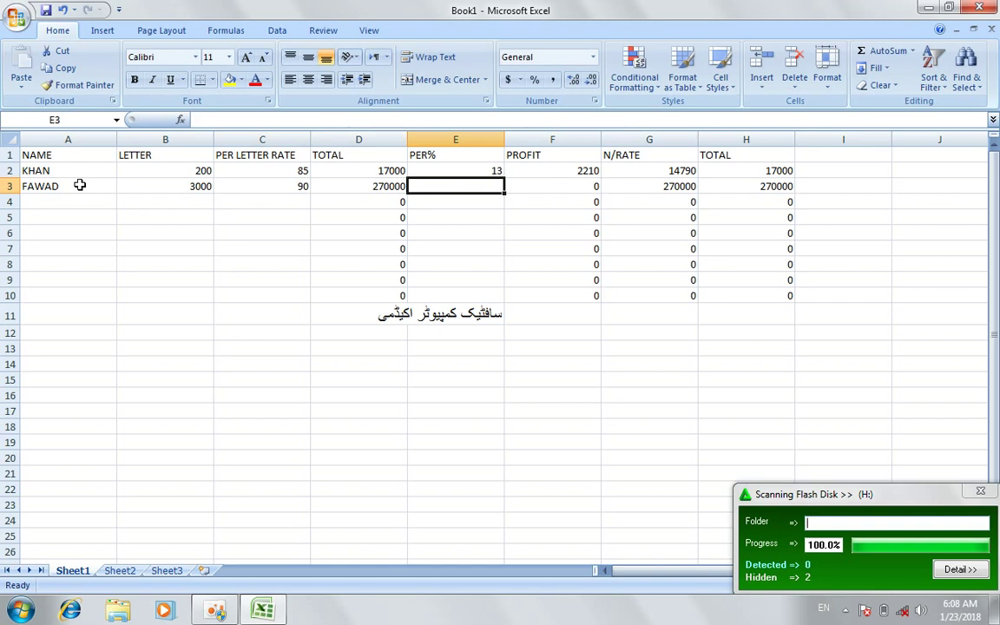
# Enter 15 as FAWAD's PER% in E3 and inspect his PROFIT formula.
pyautogui.write('15')
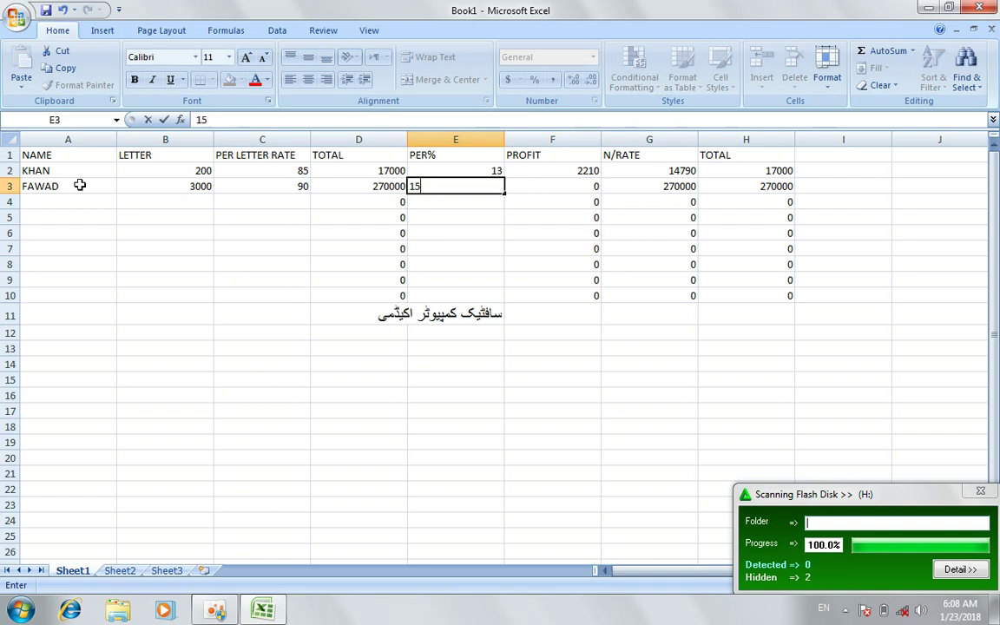
pyautogui.press('Return')
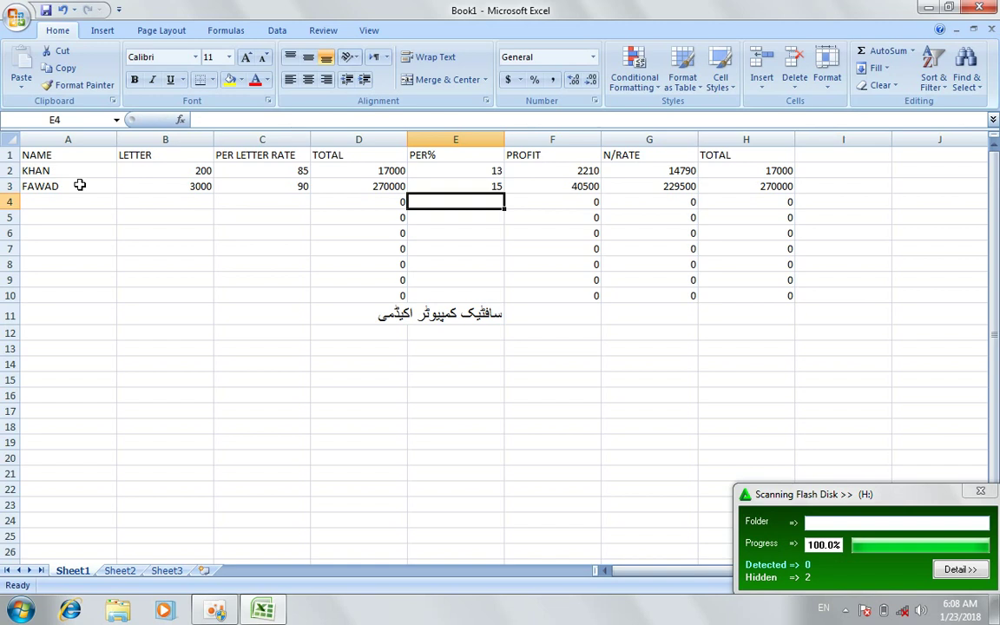
pyautogui.press('Right')
pyautogui.press('Up')
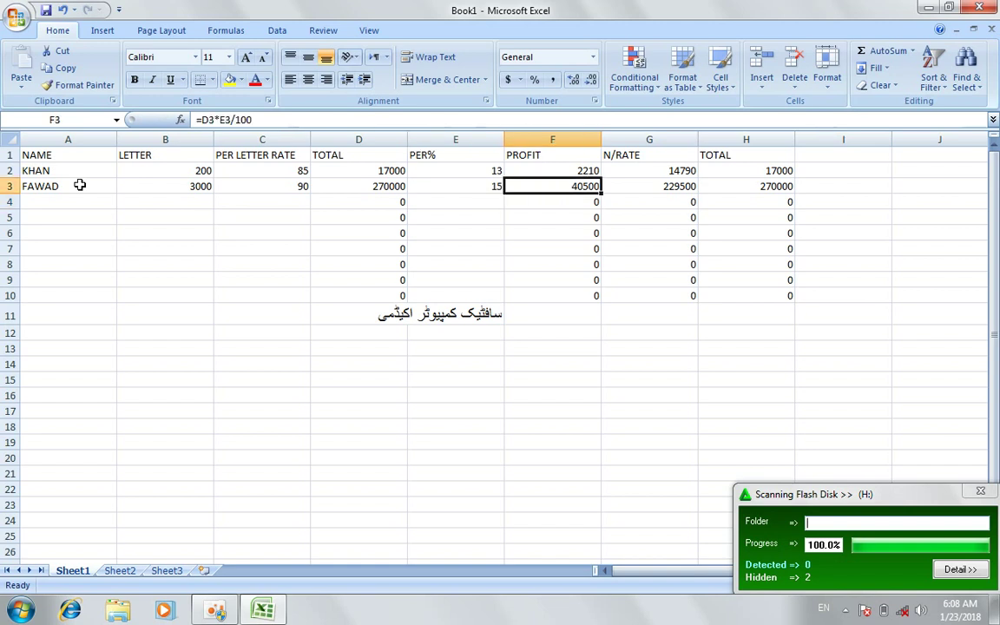
# Review row 3's TOTAL, PROFIT, N/RATE and final TOTAL formulas, ending at A4.
pyautogui.press('Right')
pyautogui.press('Left')
pyautogui.press('Left')
pyautogui.press('Left')
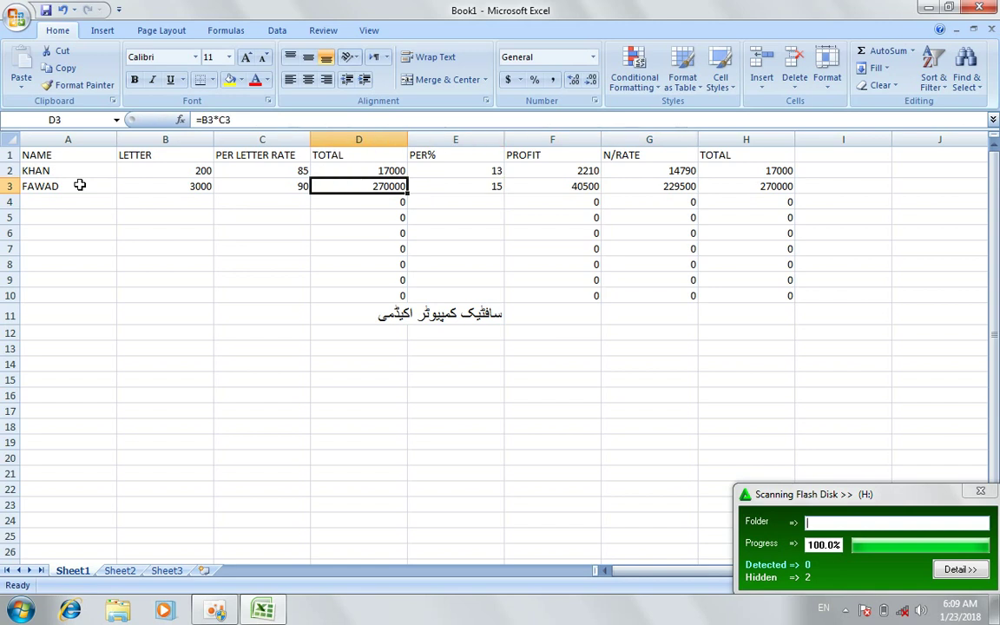
pyautogui.press('Right')
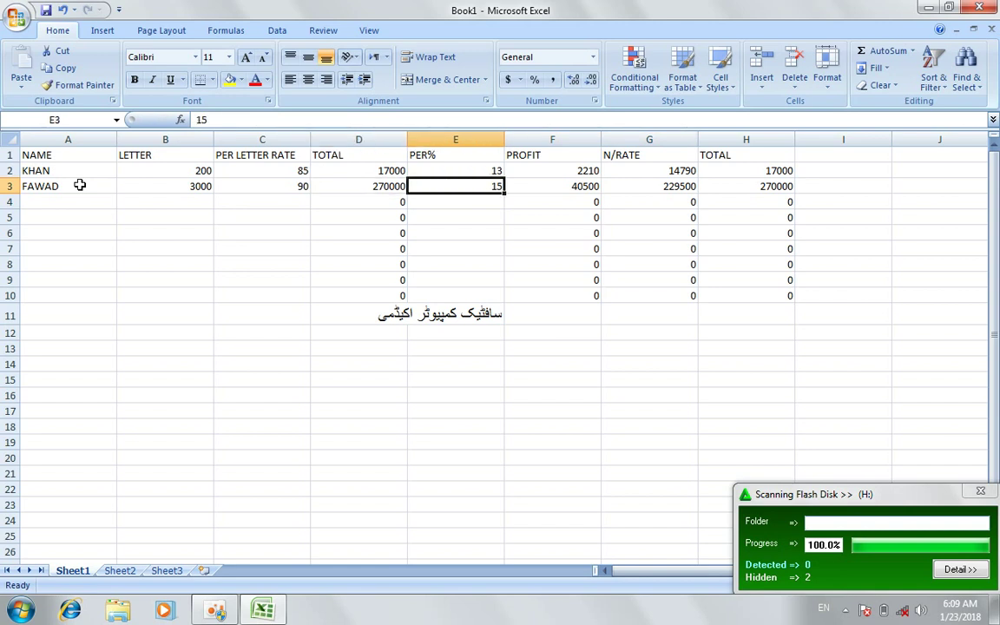
pyautogui.press('Right')
pyautogui.press('Right')
pyautogui.press('Left')
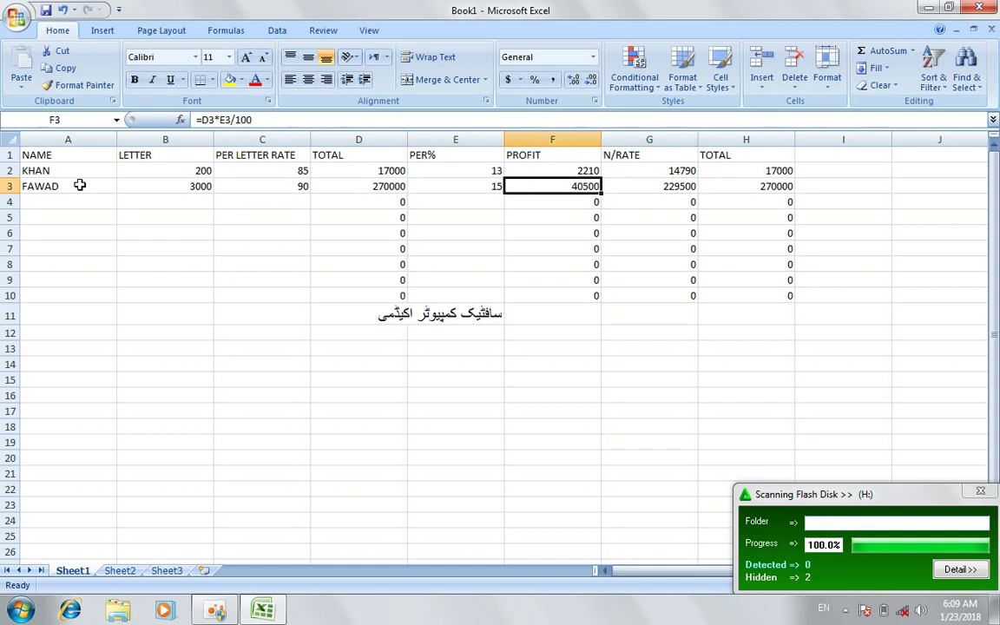
pyautogui.press('Right')
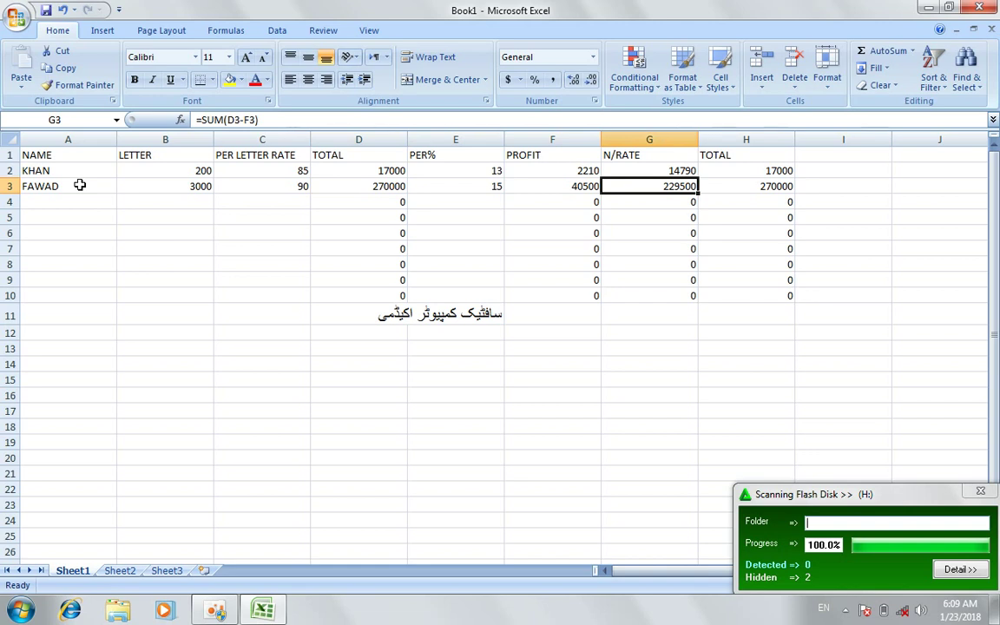
pyautogui.press('Right')
pyautogui.press('Down')
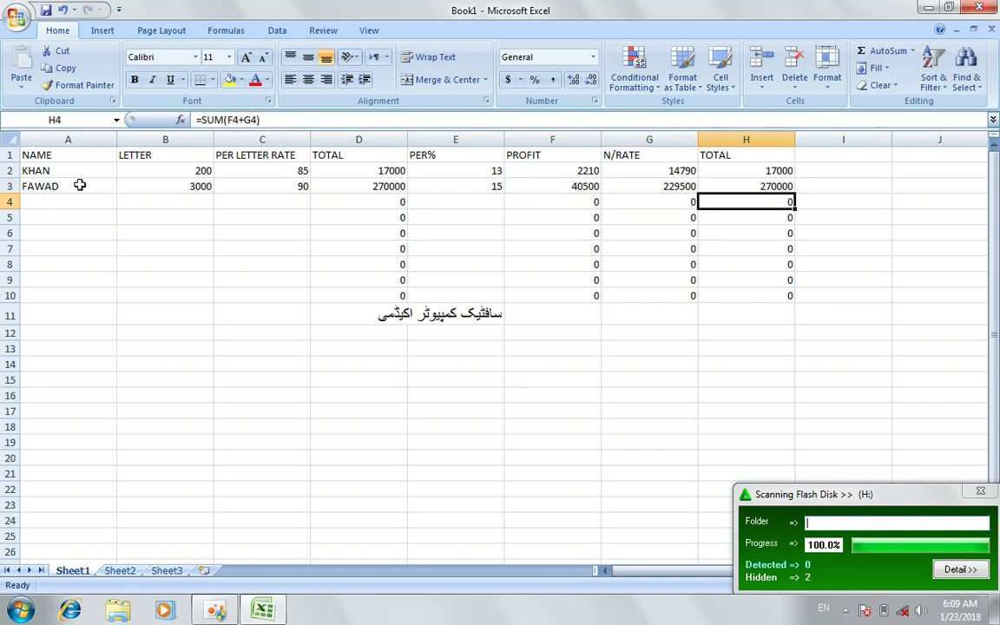
pyautogui.press('Left')
pyautogui.press('Left')
pyautogui.press('Left')
pyautogui.press('Left')
pyautogui.press('Left')
pyautogui.press('Left')
pyautogui.press('Left')
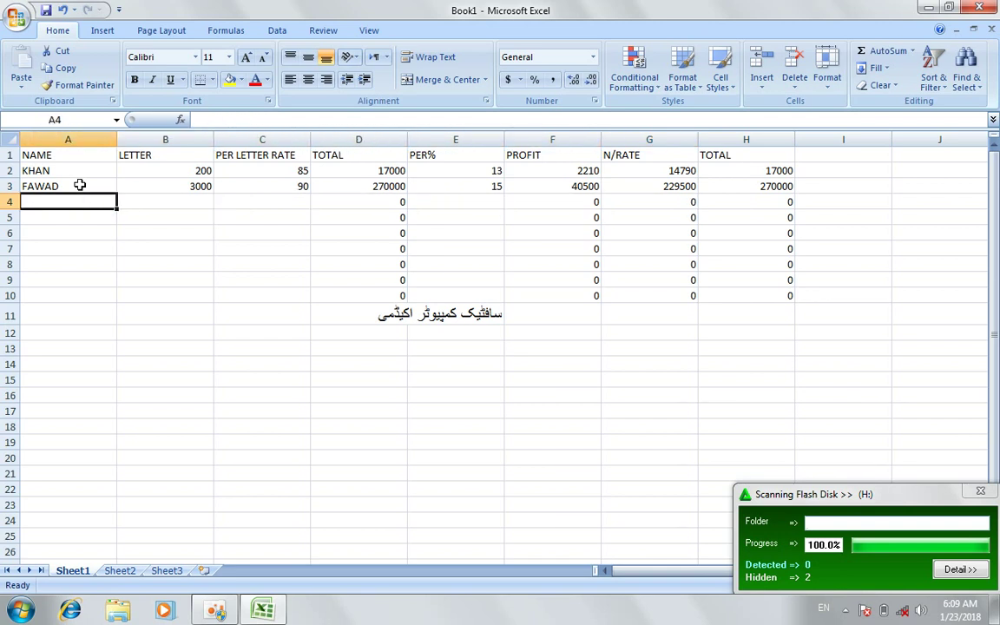
# Enter DAWOOD in A4 with 3 letters at a rate of 100.
pyautogui.write('DAWOOD')
pyautogui.press('Tab')
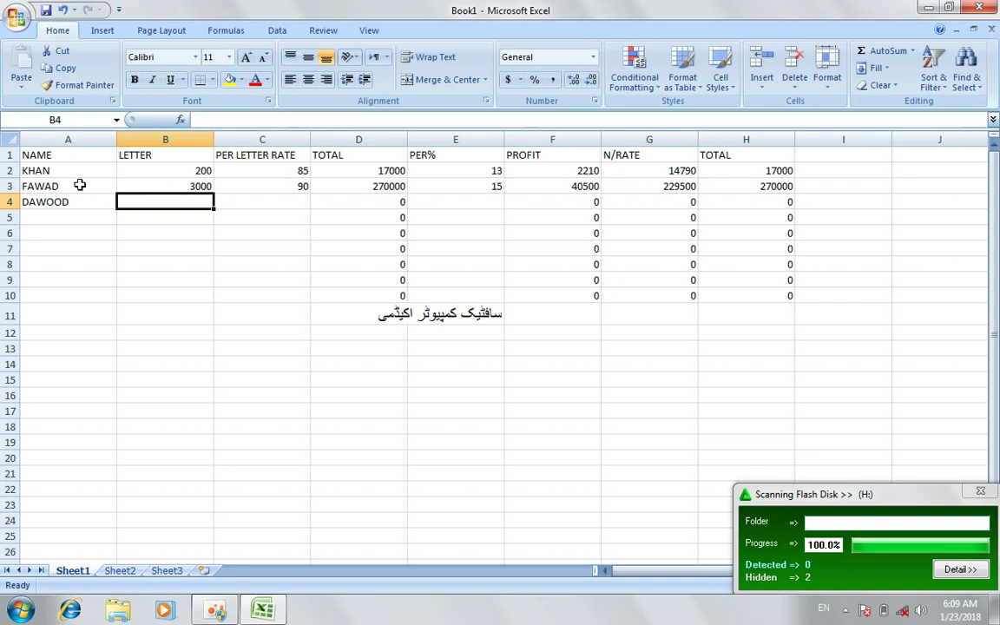
pyautogui.write('30')
pyautogui.press('BackSpace')
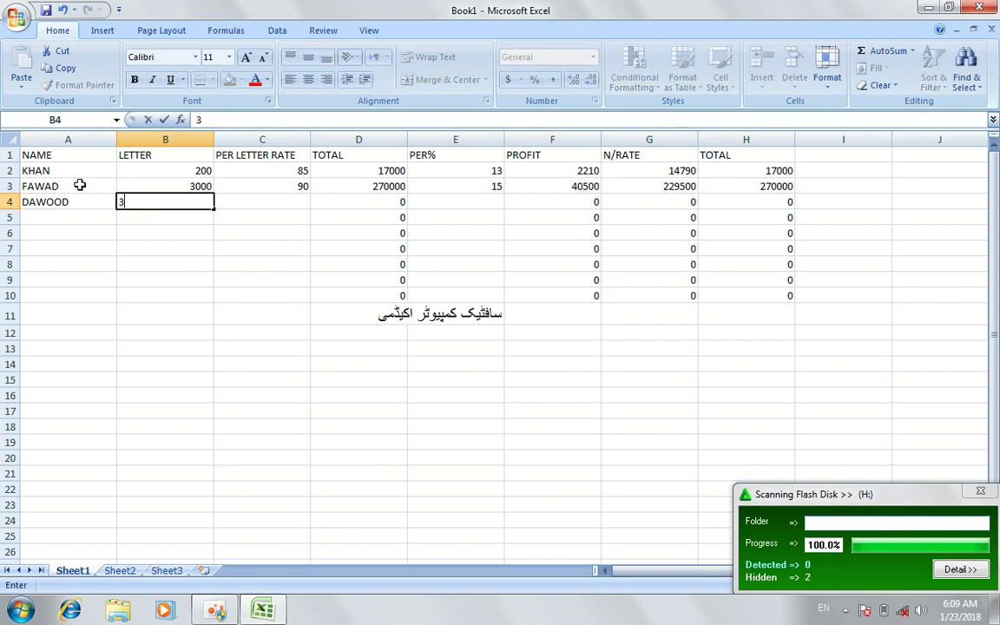
pyautogui.press('Tab')
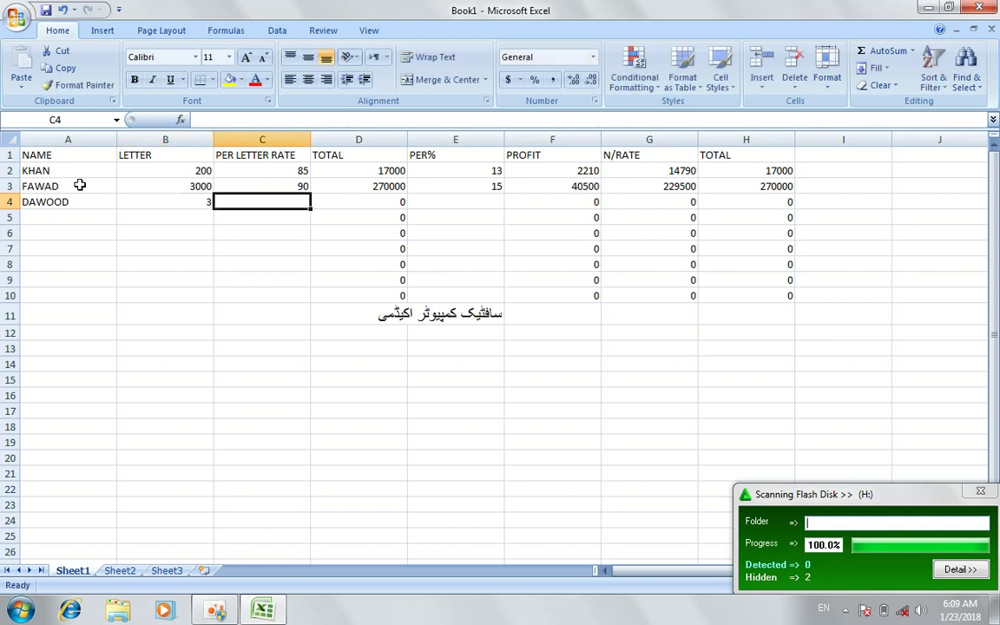
pyautogui.write('100')
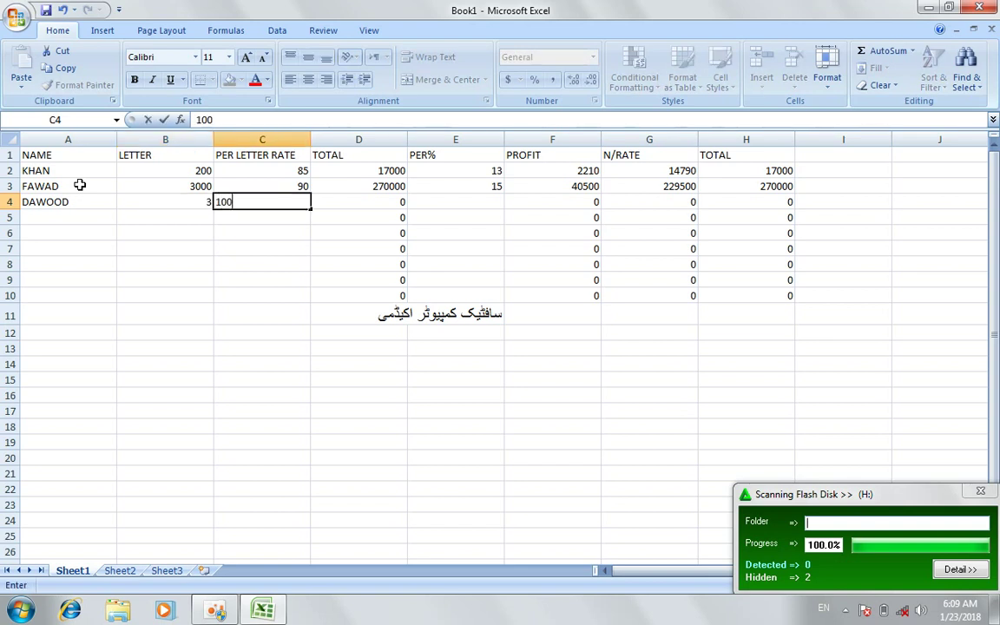
pyautogui.press('Tab')
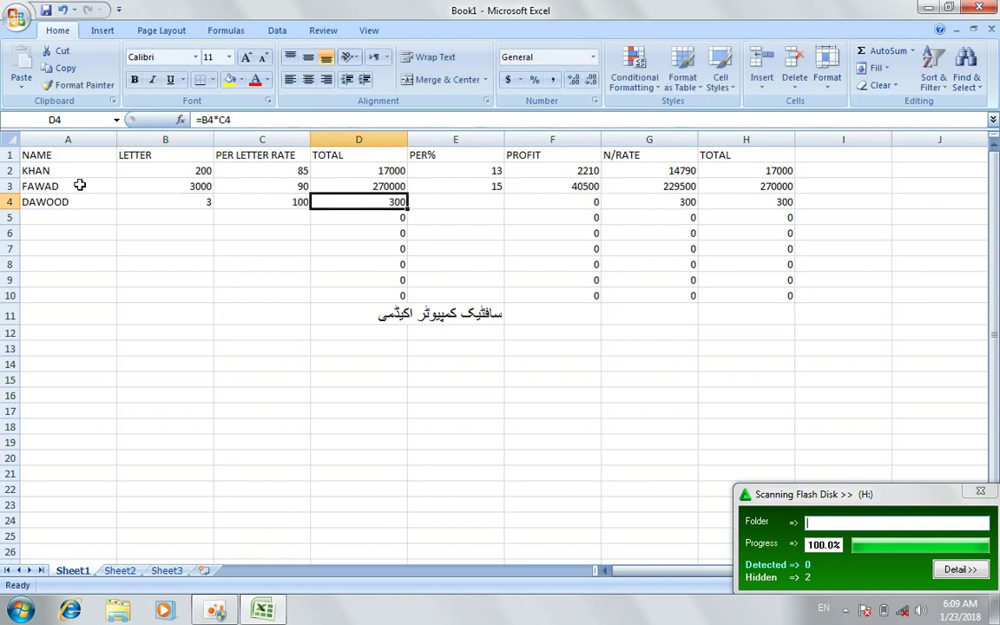
# Set DAWOOD's PER% to 10, correcting the initial entry of 20.
pyautogui.press('Tab')
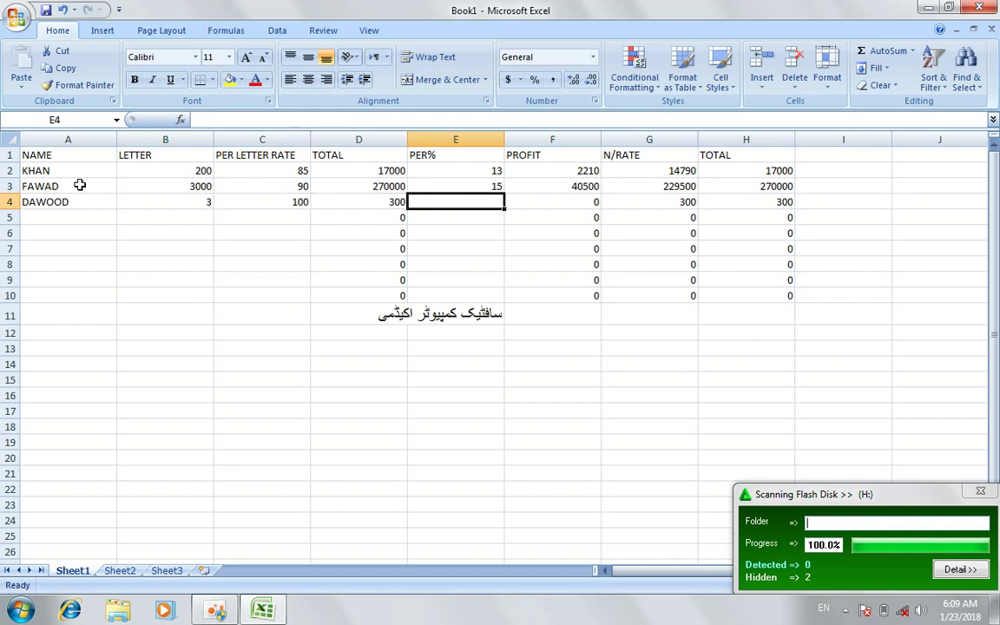
pyautogui.write('20')
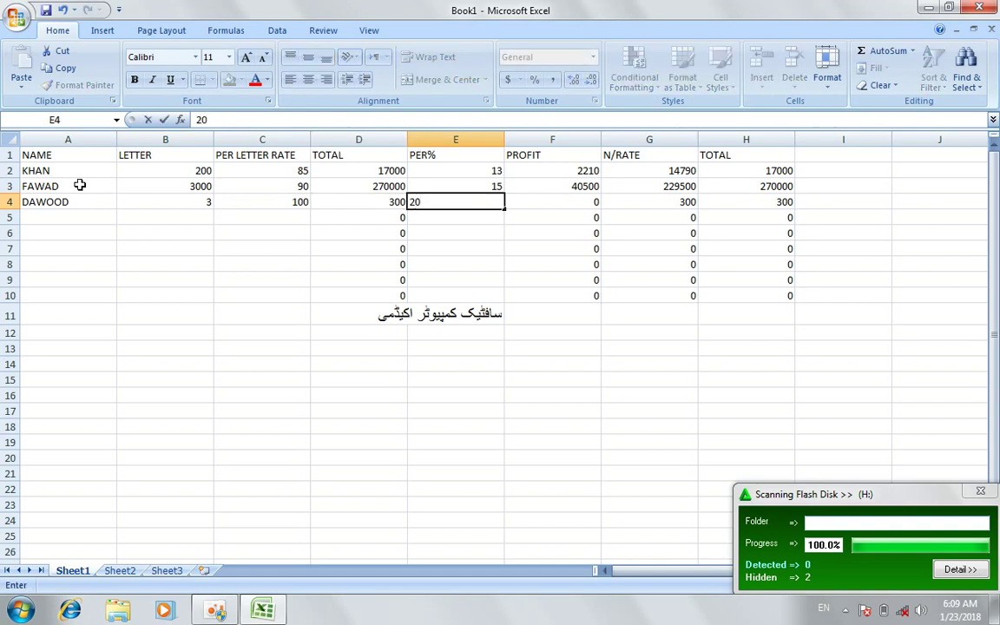
pyautogui.press('Return')
pyautogui.press('Up')
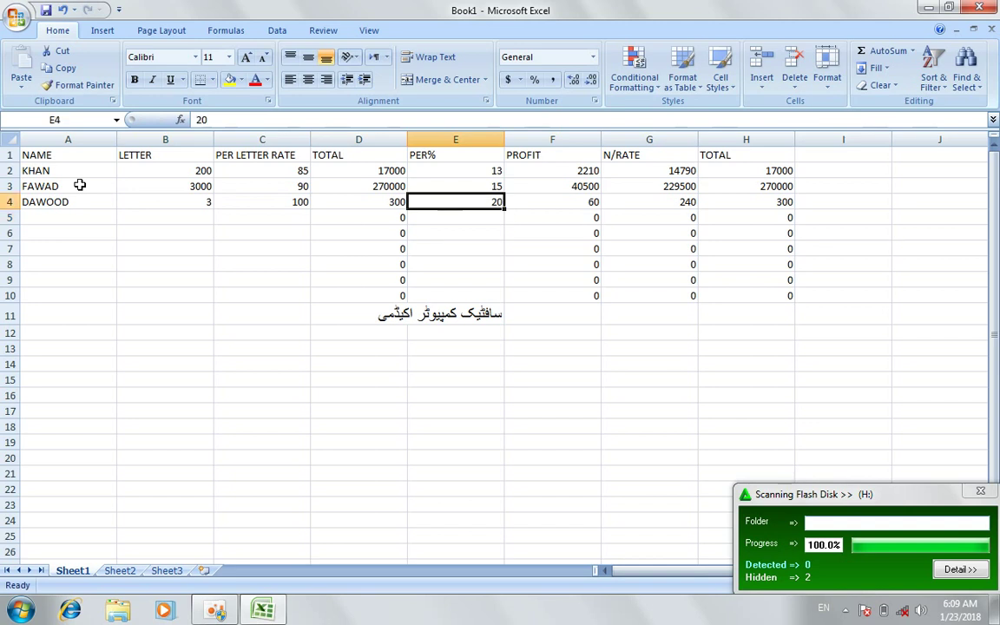
pyautogui.write('10')
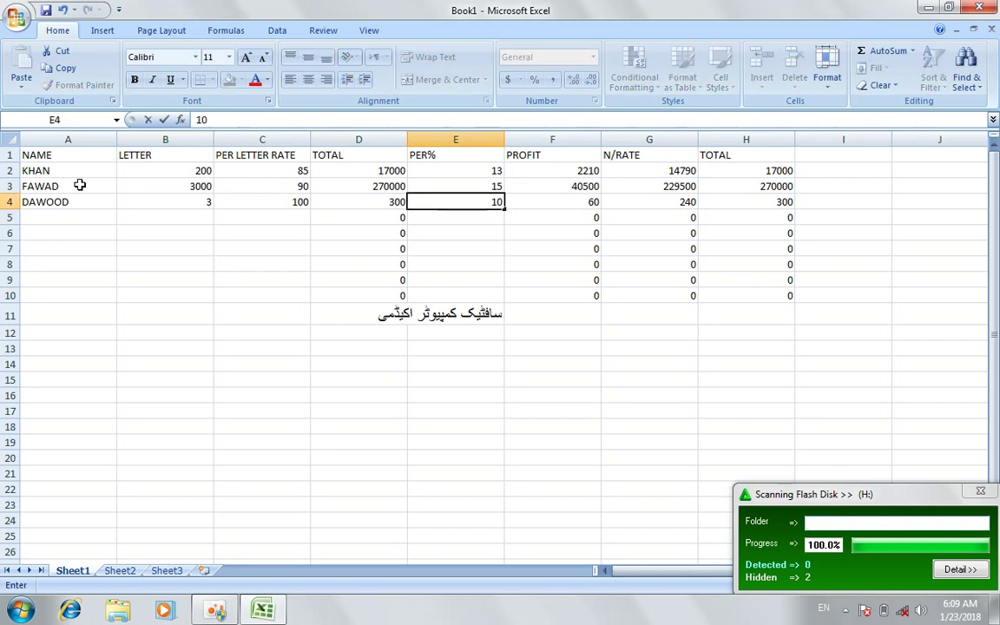
pyautogui.press('Return')
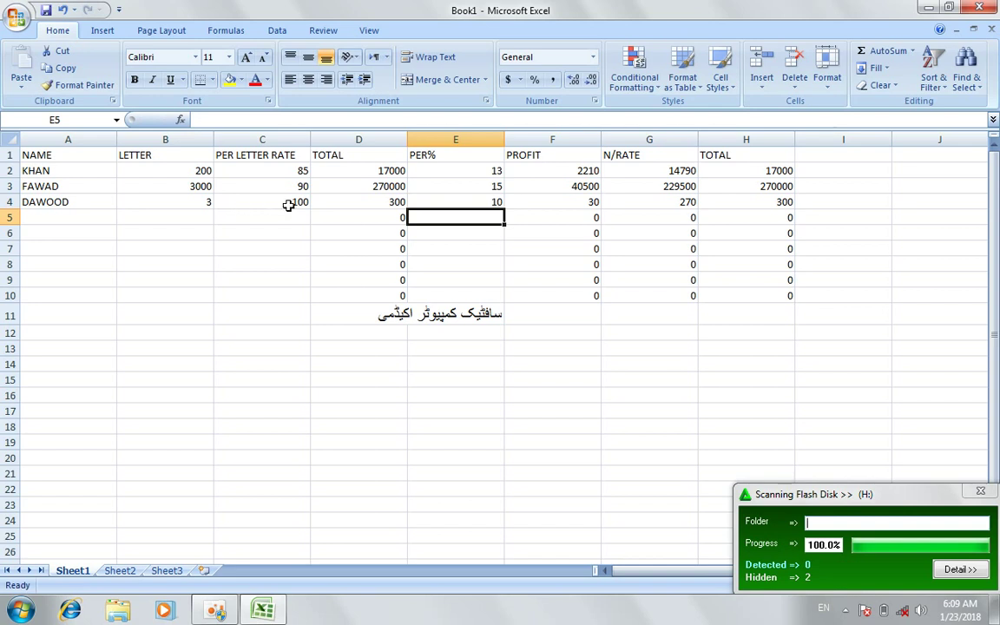
pyautogui.click(203, 202)
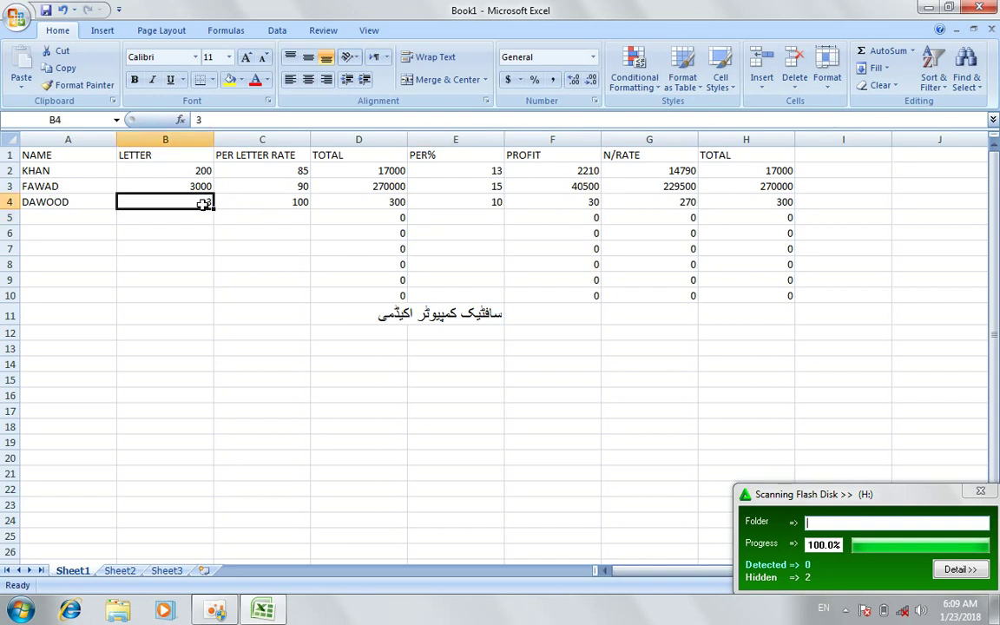
pyautogui.click(293, 202)
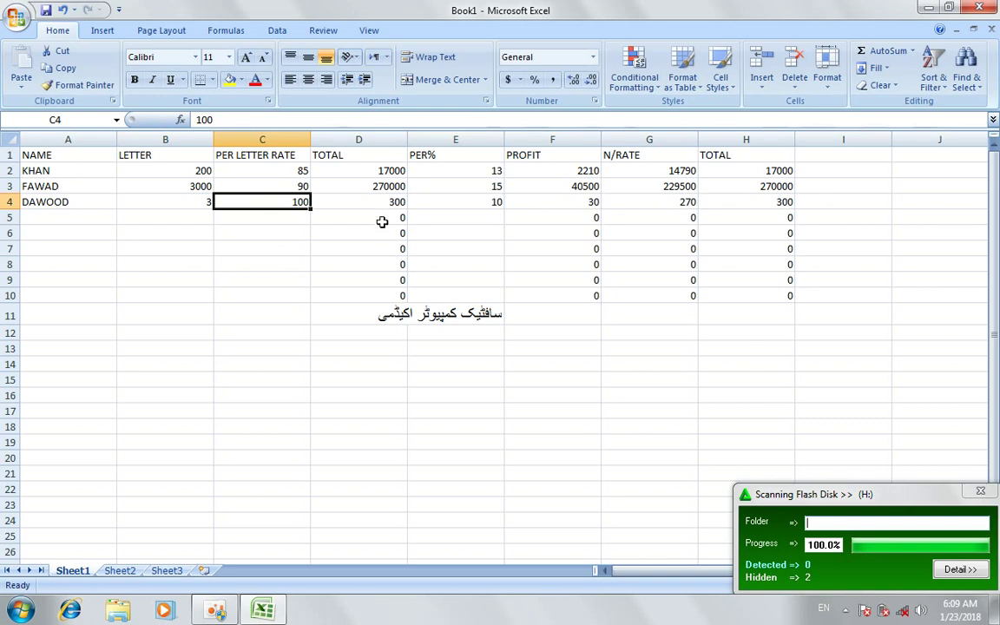
pyautogui.click(387, 203)
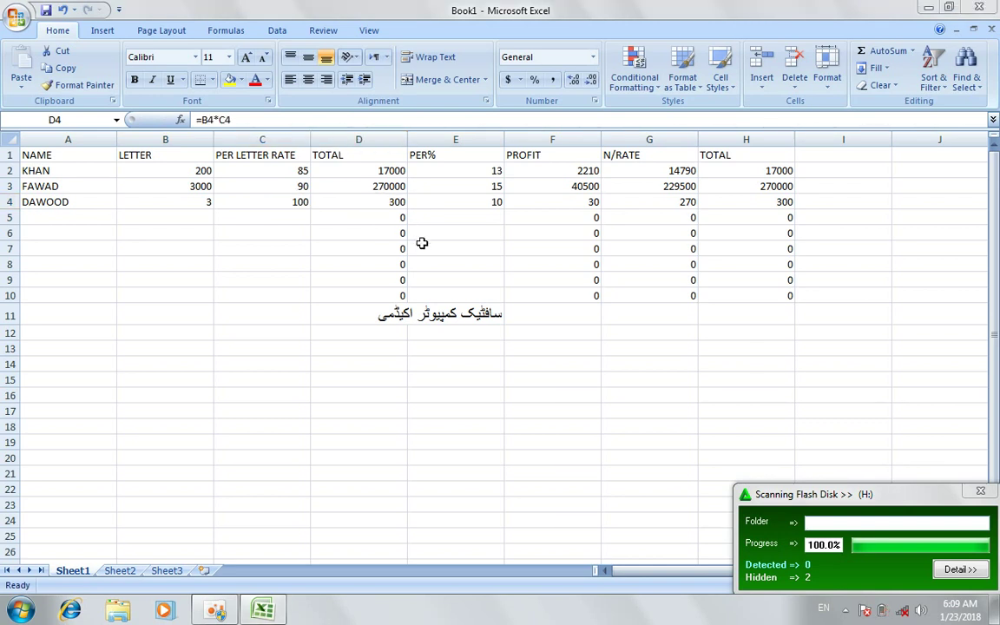